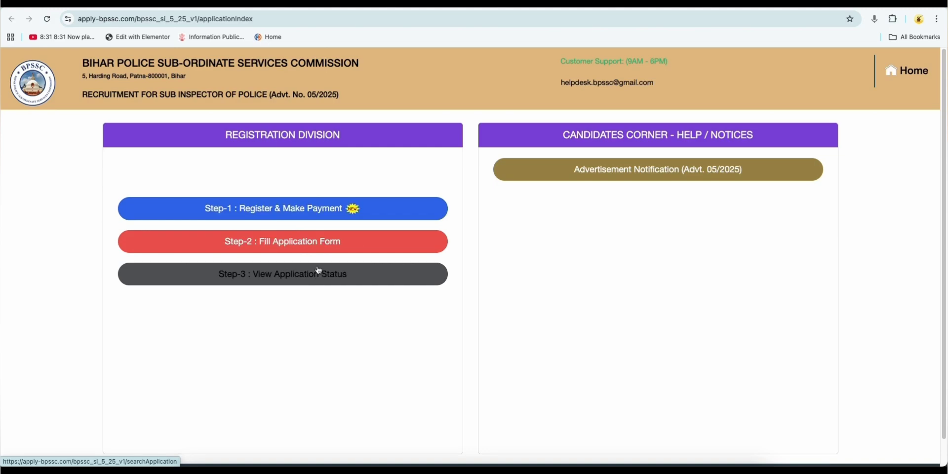
Step: Open Step-1 Register & Make Payment and review the registration, age criteria and payment instructions
{"action": "left_click", "coordinate": [313, 206]}
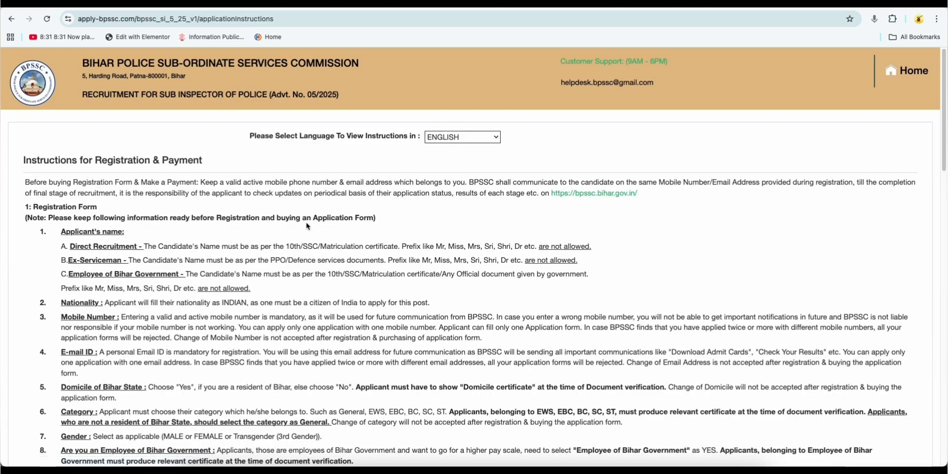
{"action": "scroll", "coordinate": [308, 227], "scroll_direction": "down", "scroll_amount": 1}
{"action": "scroll", "coordinate": [262, 259], "scroll_direction": "down", "scroll_amount": 8}
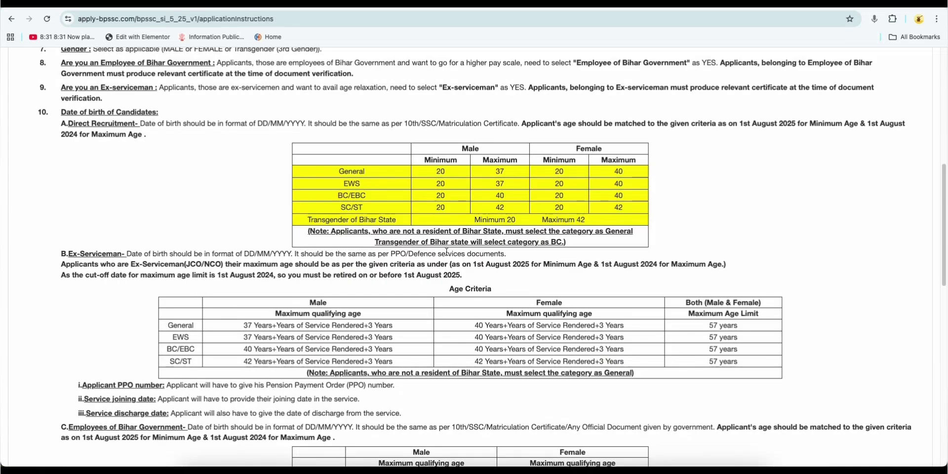
{"action": "scroll", "coordinate": [435, 289], "scroll_direction": "down", "scroll_amount": 2}
{"action": "scroll", "coordinate": [458, 304], "scroll_direction": "down", "scroll_amount": 7}
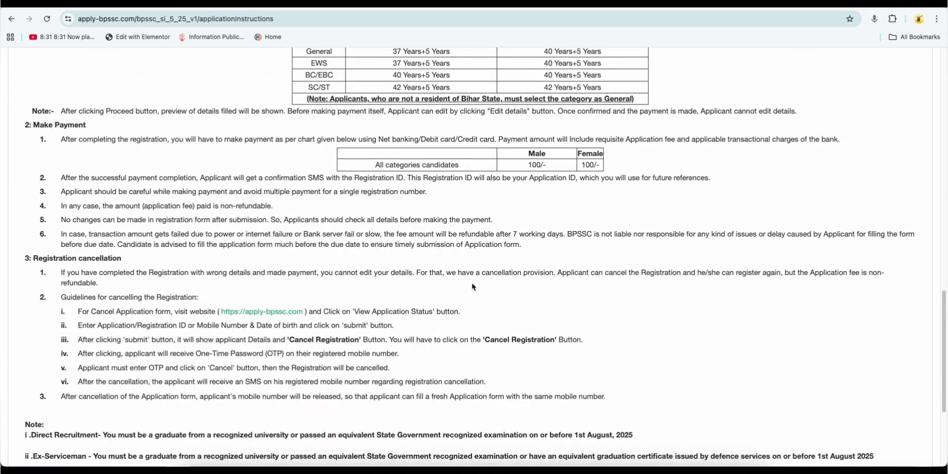
Step: Check the fee and cancellation rules, accept the declaration and proceed to registration and payment
{"action": "left_click", "coordinate": [532, 165]}
{"action": "scroll", "coordinate": [513, 214], "scroll_direction": "down", "scroll_amount": 4}
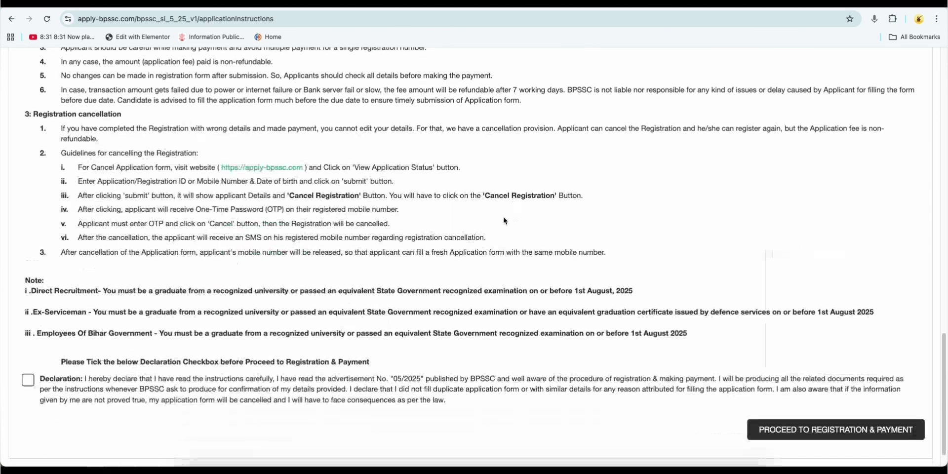
{"action": "left_click", "coordinate": [23, 351]}
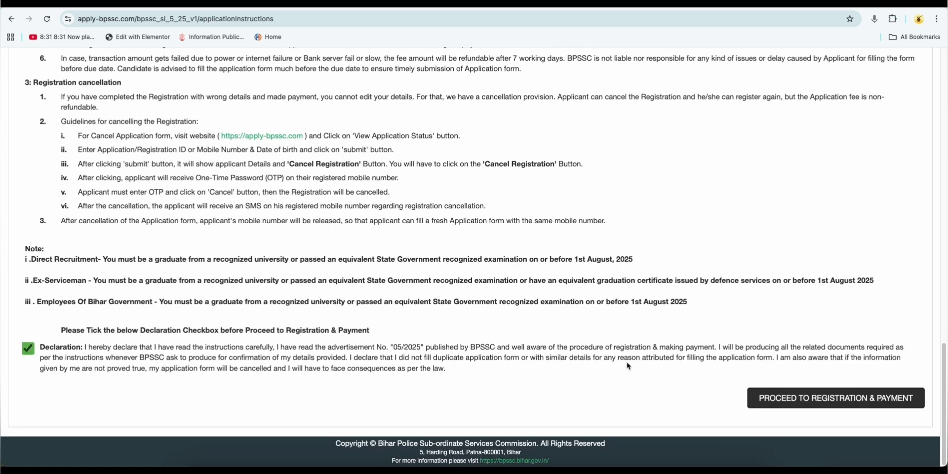
{"action": "left_click", "coordinate": [806, 399]}
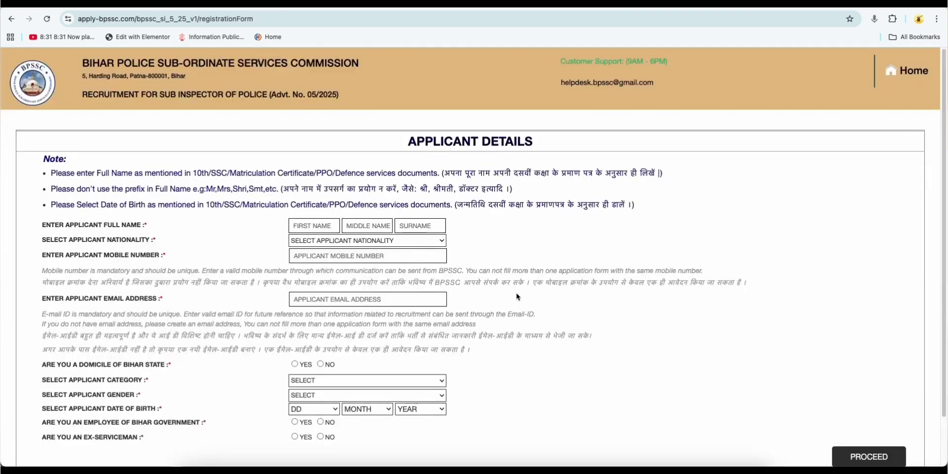
Step: Set the applicant's nationality to INDIAN in the applicant details form
{"action": "scroll", "coordinate": [513, 294], "scroll_direction": "down", "scroll_amount": 2}
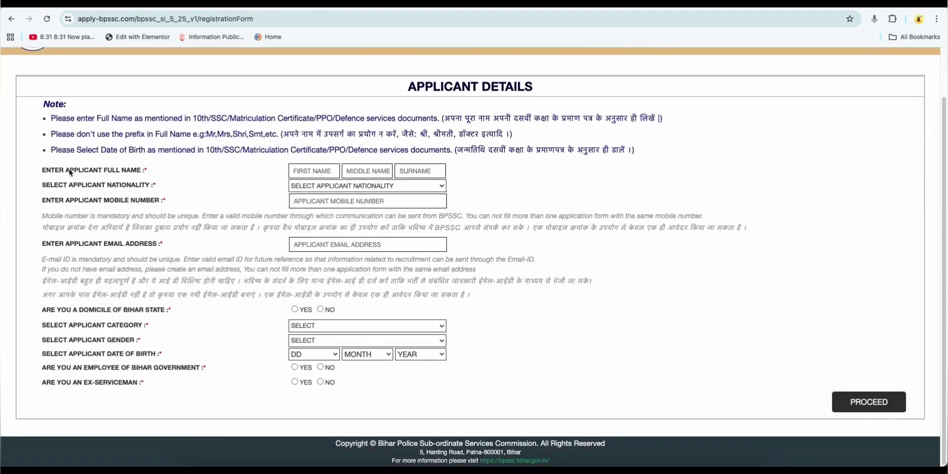
{"action": "left_click_drag", "start_coordinate": [70, 173], "coordinate": [142, 170]}
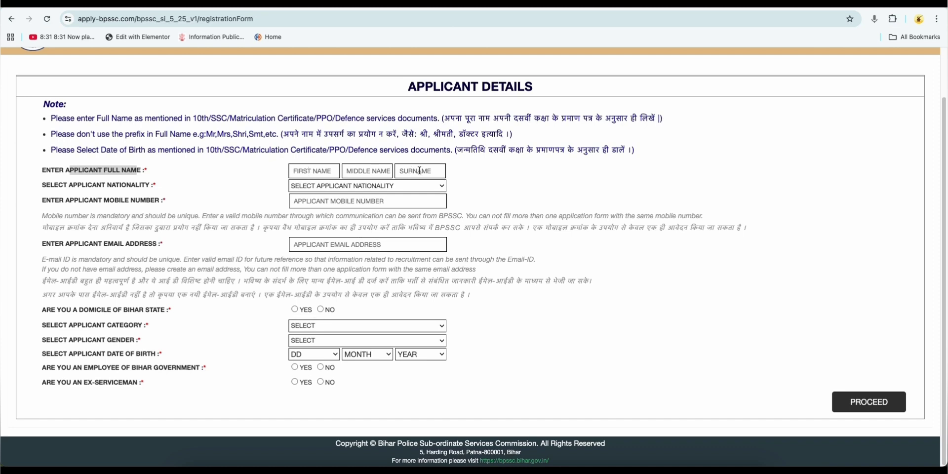
{"action": "left_click", "coordinate": [332, 188]}
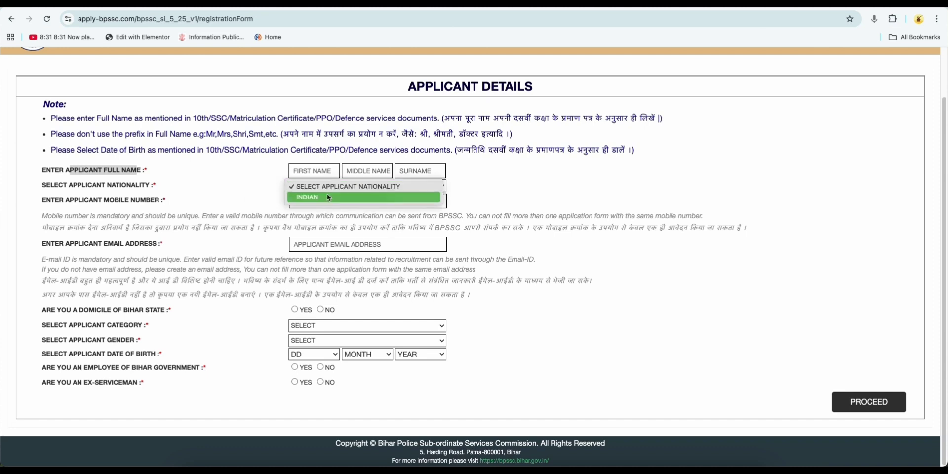
{"action": "left_click", "coordinate": [329, 198]}
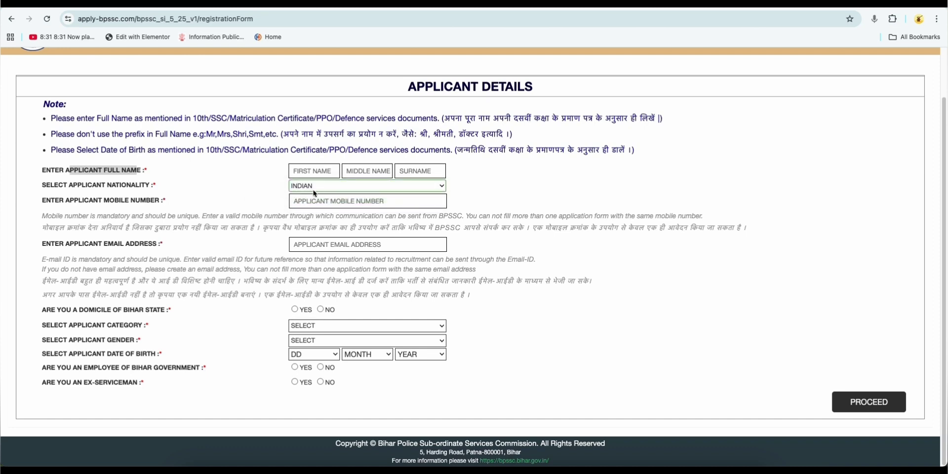
Step: Answer YES to Bihar State domicile and set the applicant category to EBC
{"action": "left_click", "coordinate": [295, 310]}
{"action": "left_click", "coordinate": [321, 310]}
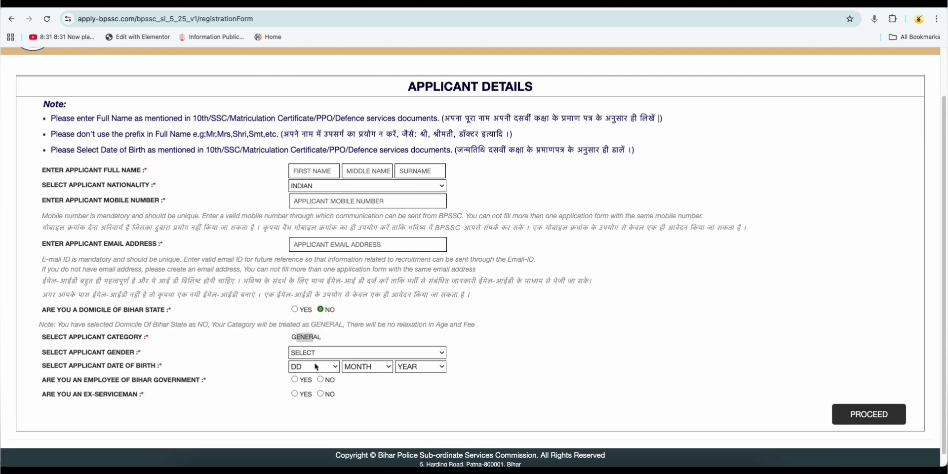
{"action": "left_click", "coordinate": [295, 311]}
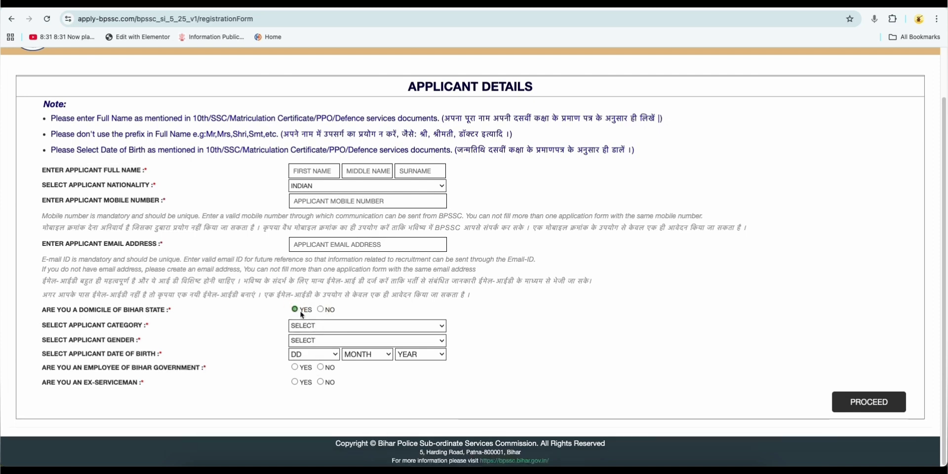
{"action": "left_click", "coordinate": [305, 326]}
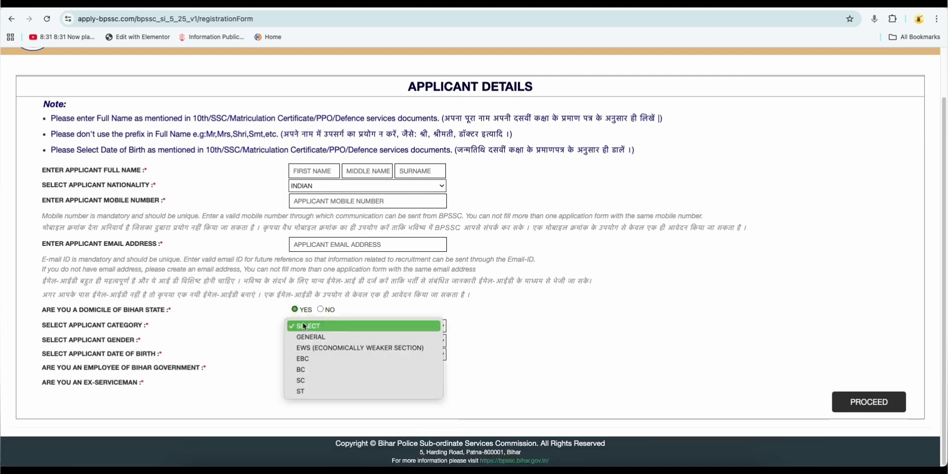
{"action": "left_click", "coordinate": [307, 359]}
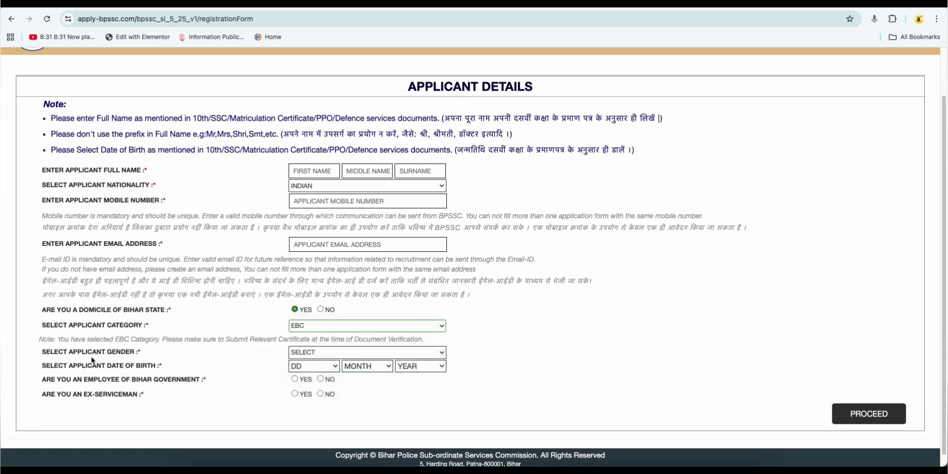
Step: Read the note below the category about submitting the relevant certificate at document verification
{"action": "left_click_drag", "start_coordinate": [115, 342], "coordinate": [146, 342]}
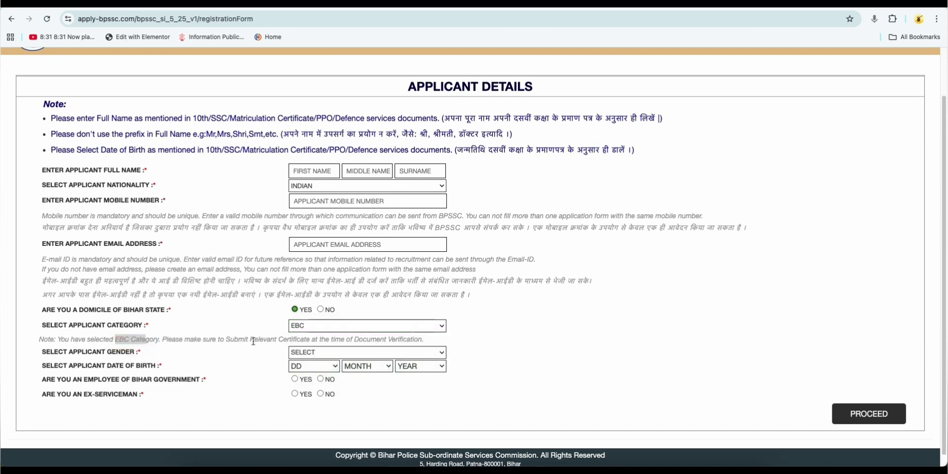
{"action": "left_click_drag", "start_coordinate": [253, 341], "coordinate": [299, 340]}
{"action": "left_click", "coordinate": [356, 340]}
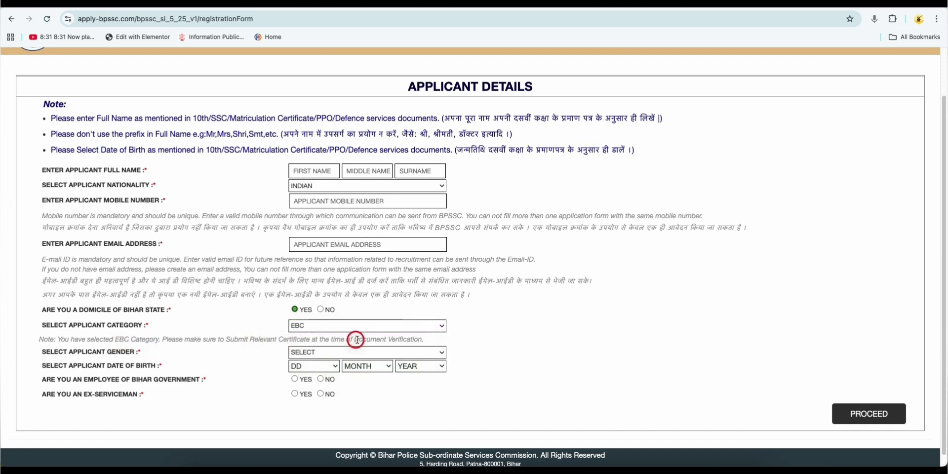
{"action": "left_click_drag", "start_coordinate": [357, 339], "coordinate": [422, 339]}
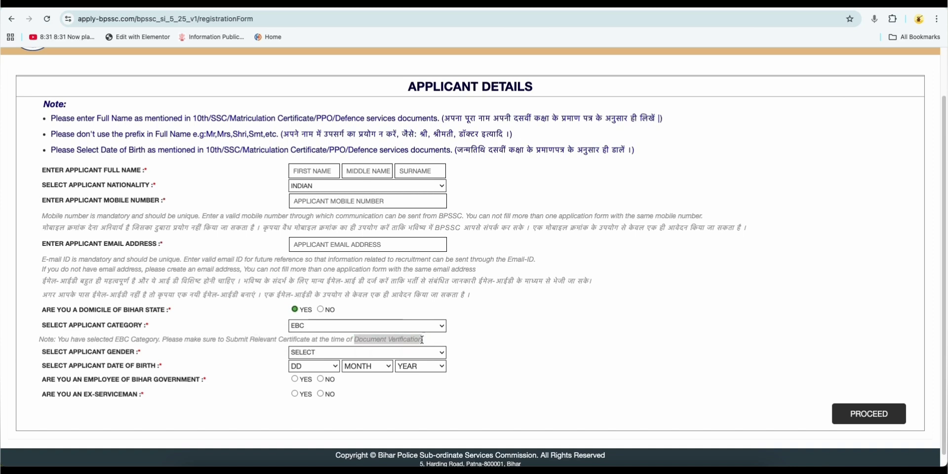
Step: View the available category and gender options without changing either selection
{"action": "left_click", "coordinate": [325, 325]}
{"action": "left_click", "coordinate": [244, 320]}
{"action": "left_click", "coordinate": [311, 353]}
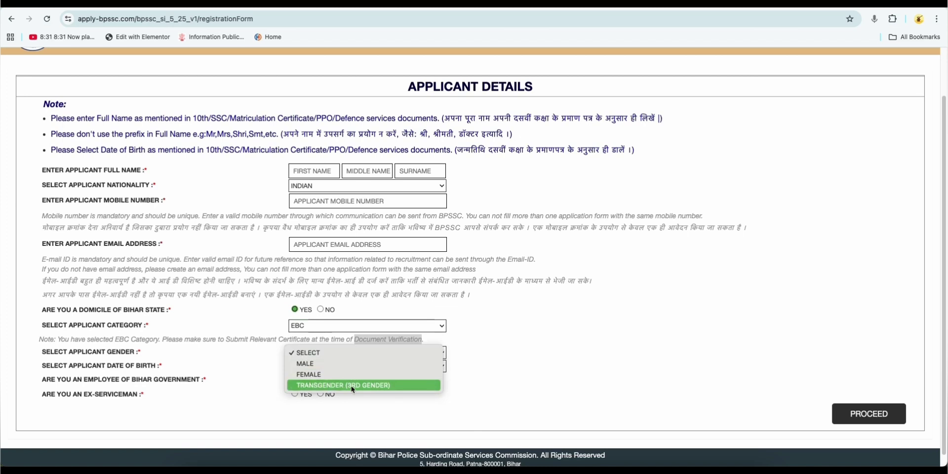
{"action": "left_click", "coordinate": [282, 382]}
Step: Check the extra field for Bihar Government employees and answer NO to that question
{"action": "left_click", "coordinate": [134, 383]}
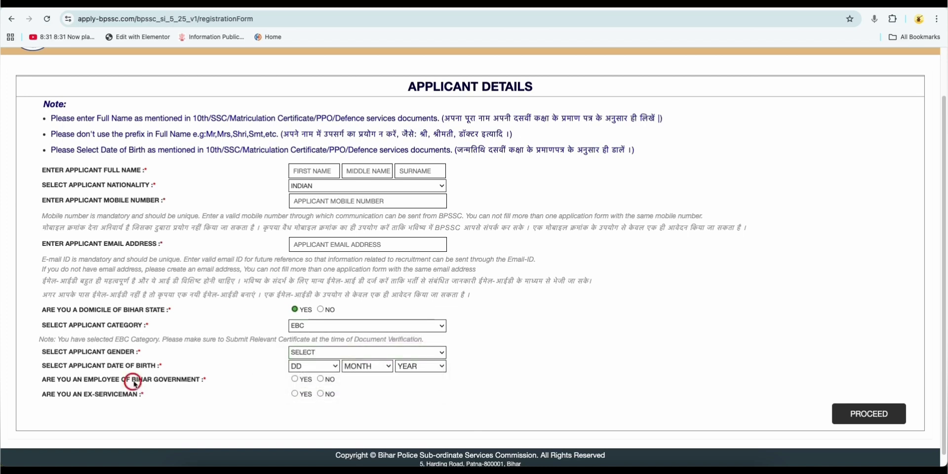
{"action": "left_click_drag", "start_coordinate": [135, 383], "coordinate": [176, 381]}
{"action": "left_click", "coordinate": [294, 378]}
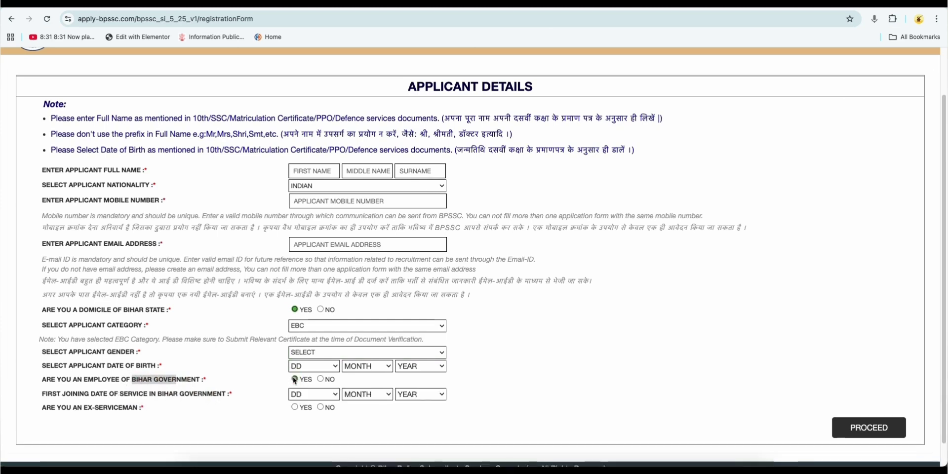
{"action": "left_click", "coordinate": [321, 379]}
Step: Check the additional ex-serviceman details and answer NO to the ex-serviceman question
{"action": "left_click", "coordinate": [97, 396]}
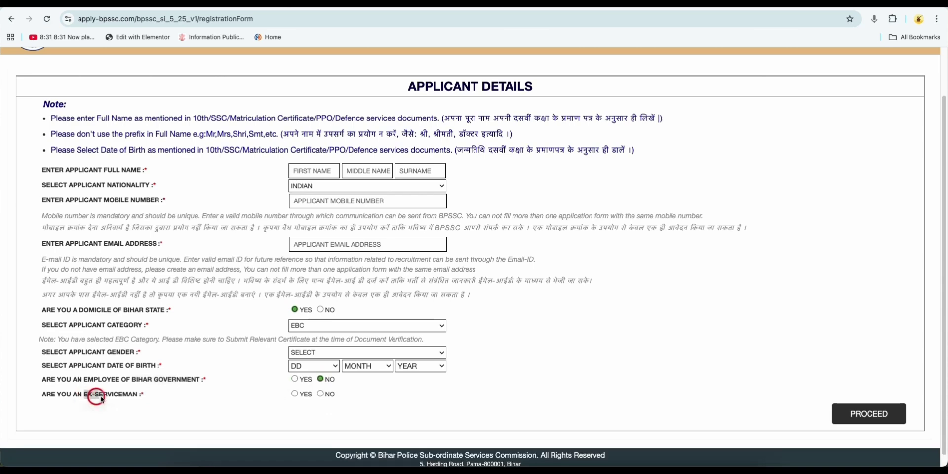
{"action": "left_click_drag", "start_coordinate": [101, 399], "coordinate": [131, 395]}
{"action": "left_click", "coordinate": [294, 394]}
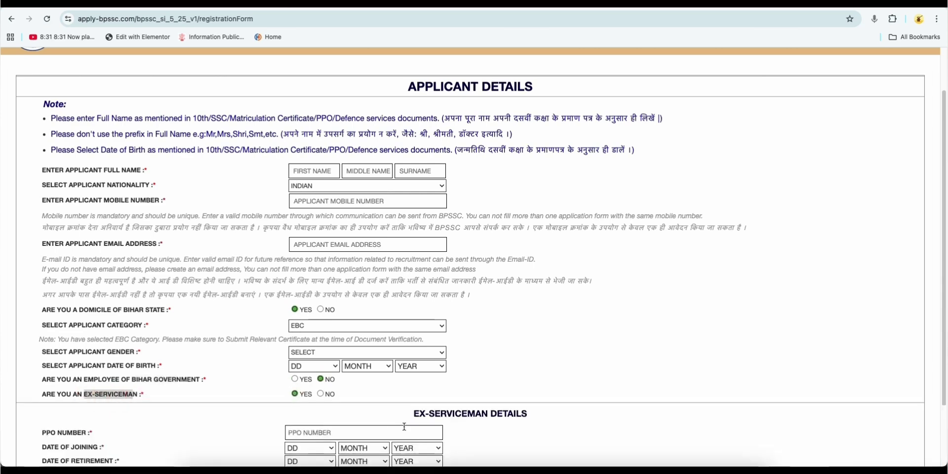
{"action": "scroll", "coordinate": [405, 427], "scroll_direction": "down", "scroll_amount": 3}
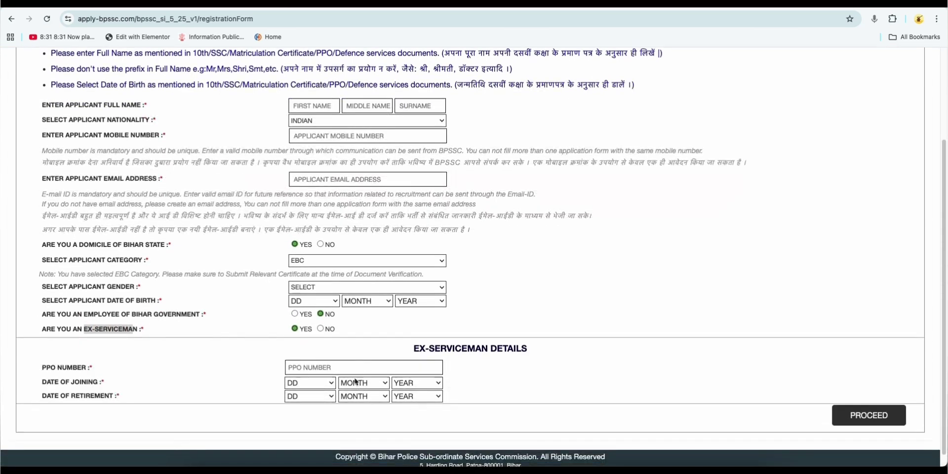
{"action": "left_click", "coordinate": [321, 329]}
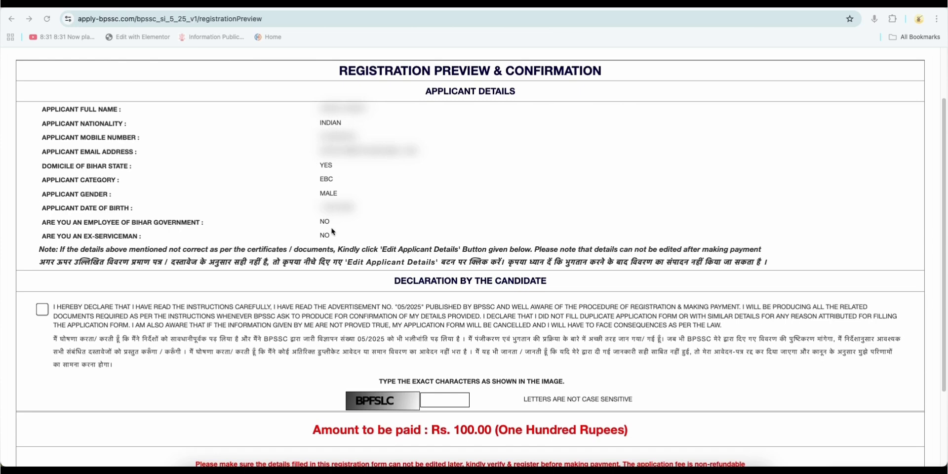
Step: Complete the candidate declaration and captcha on the registration preview, and confirm submission of the details for payment
{"action": "left_click", "coordinate": [42, 310]}
{"action": "scroll", "coordinate": [391, 356], "scroll_direction": "down", "scroll_amount": 1}
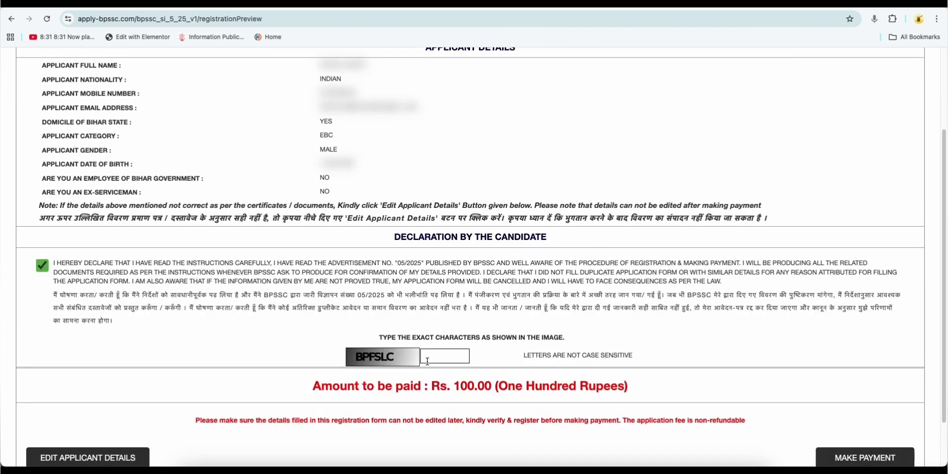
{"action": "scroll", "coordinate": [557, 379], "scroll_direction": "down", "scroll_amount": 1}
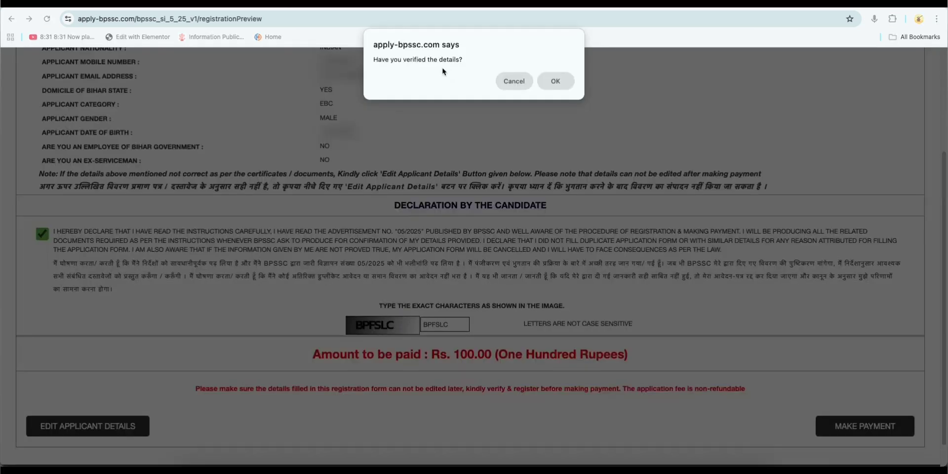
{"action": "left_click", "coordinate": [557, 84]}
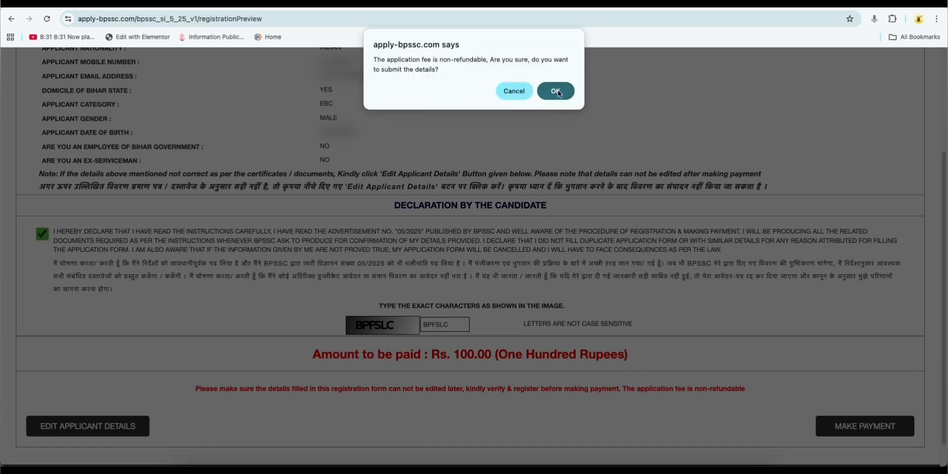
{"action": "left_click", "coordinate": [556, 92]}
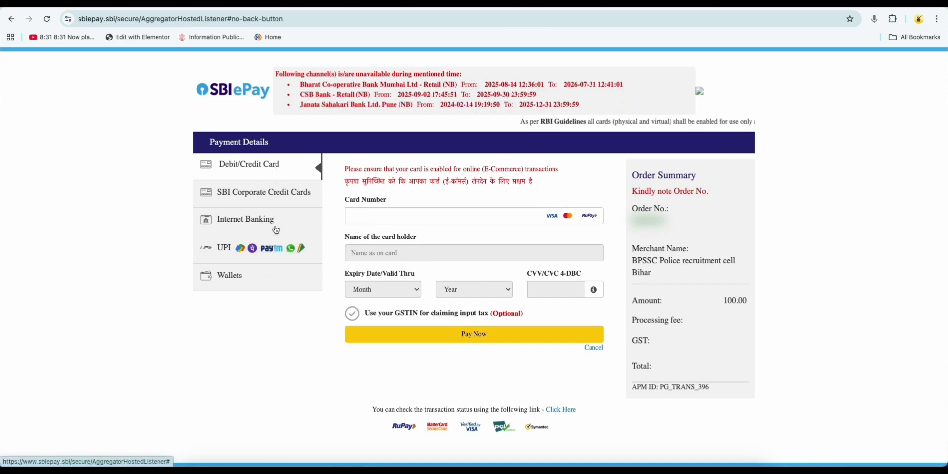
Step: Look at the UPI payment method with the UPI QR option, and switch to Debit/Credit Card
{"action": "left_click", "coordinate": [239, 253]}
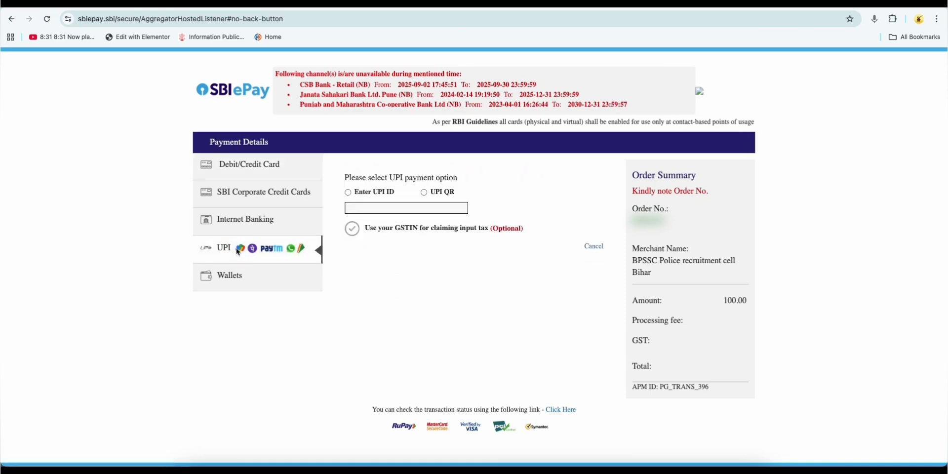
{"action": "left_click", "coordinate": [424, 193]}
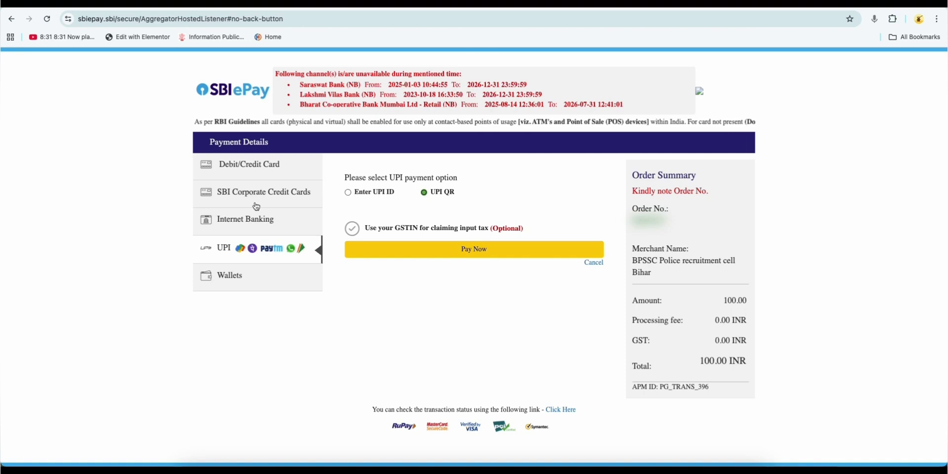
{"action": "left_click", "coordinate": [254, 165]}
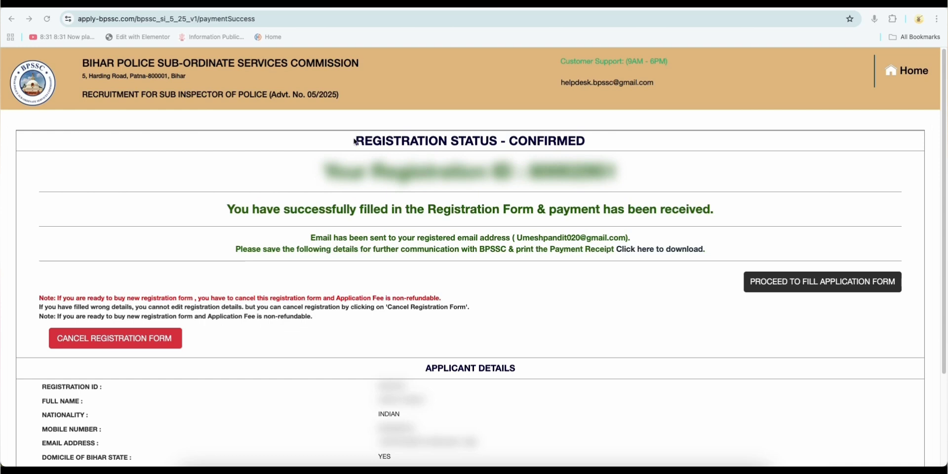
Step: Review the registration status and the applicant details on the payment confirmation page
{"action": "left_click", "coordinate": [413, 141]}
{"action": "left_click_drag", "start_coordinate": [509, 142], "coordinate": [587, 143]}
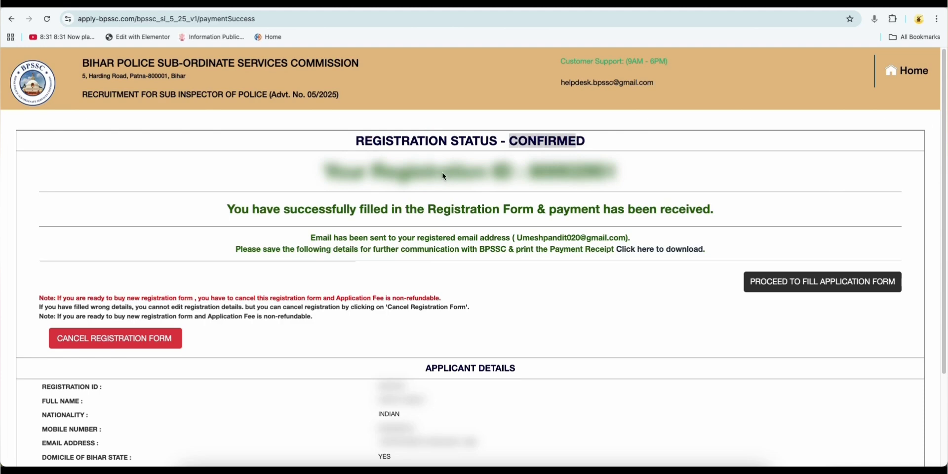
{"action": "scroll", "coordinate": [471, 370], "scroll_direction": "down", "scroll_amount": 2}
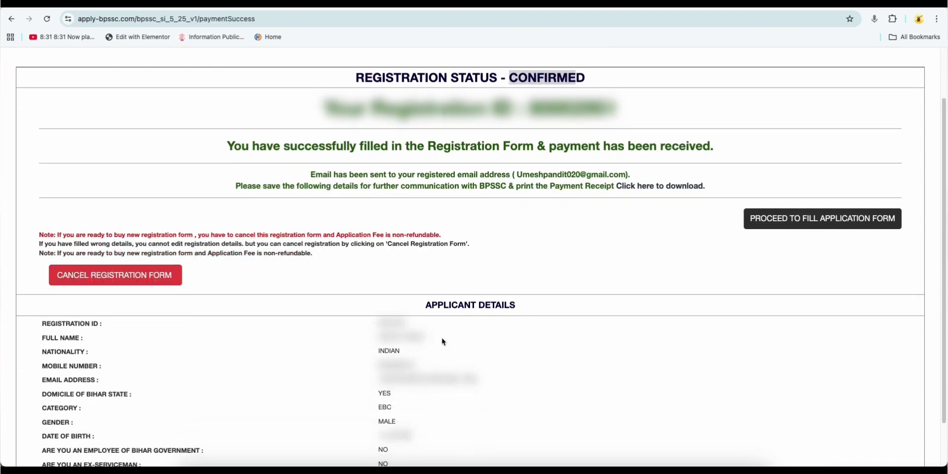
{"action": "left_click", "coordinate": [431, 307]}
{"action": "left_click_drag", "start_coordinate": [431, 307], "coordinate": [513, 305]}
{"action": "scroll", "coordinate": [461, 339], "scroll_direction": "down", "scroll_amount": 1}
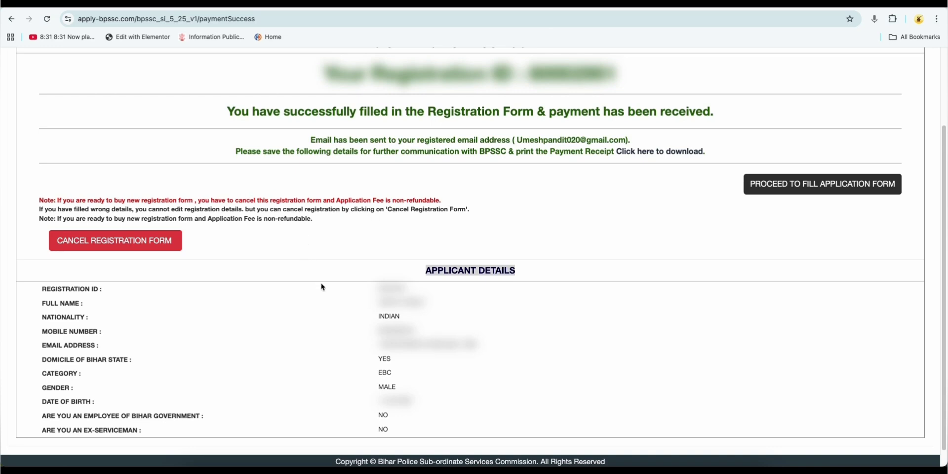
{"action": "scroll", "coordinate": [456, 312], "scroll_direction": "up", "scroll_amount": 1}
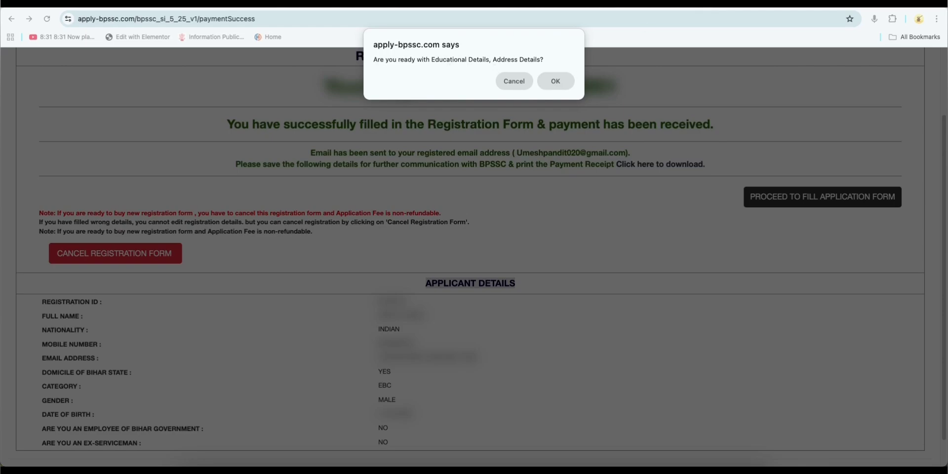
Step: Confirm that educational and address details are ready, accept the declaration under the instructions, and proceed to the application form
{"action": "left_click", "coordinate": [556, 81]}
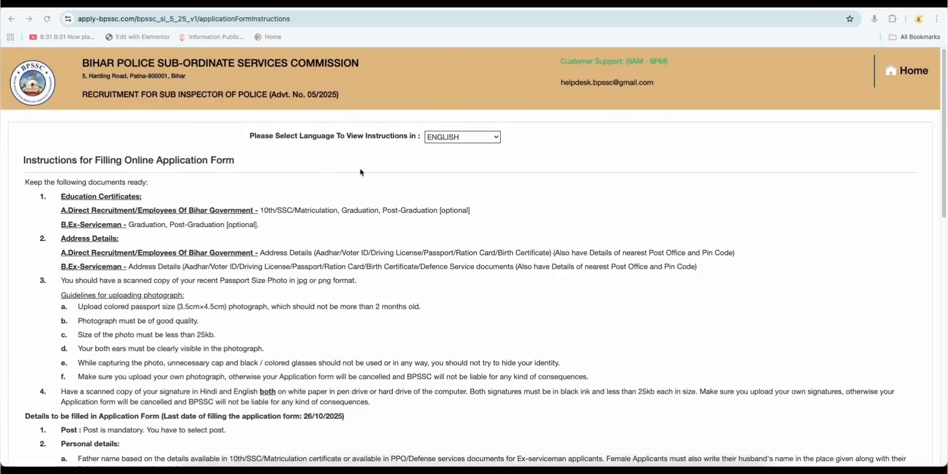
{"action": "scroll", "coordinate": [415, 269], "scroll_direction": "down", "scroll_amount": 20}
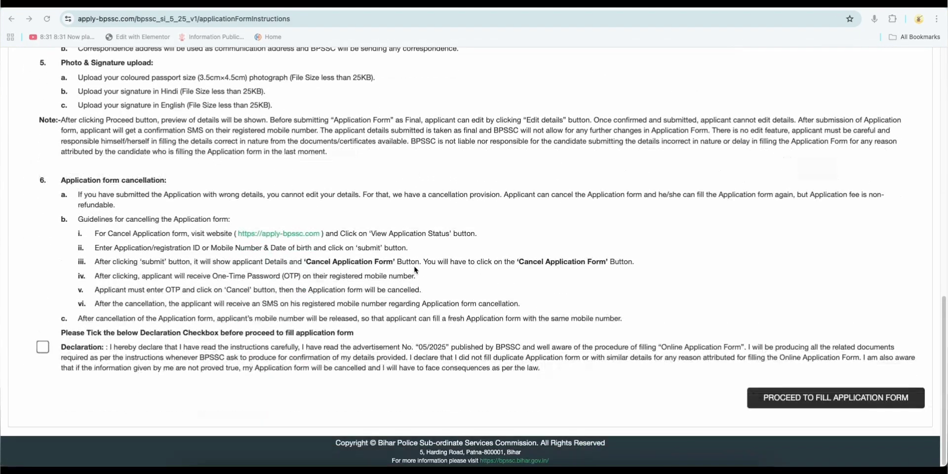
{"action": "left_click", "coordinate": [43, 348]}
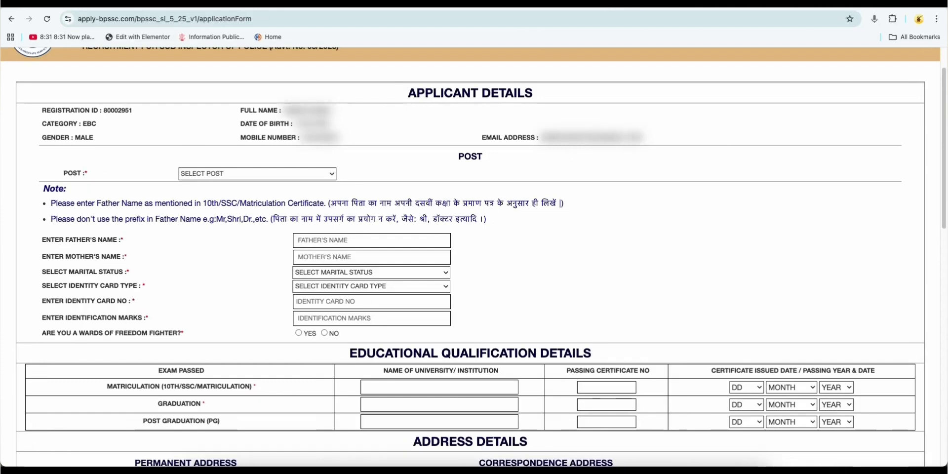
Step: Select SUB INSPECTOR as the post and set the applicant's marital status to UNMARRIED
{"action": "left_click", "coordinate": [244, 174]}
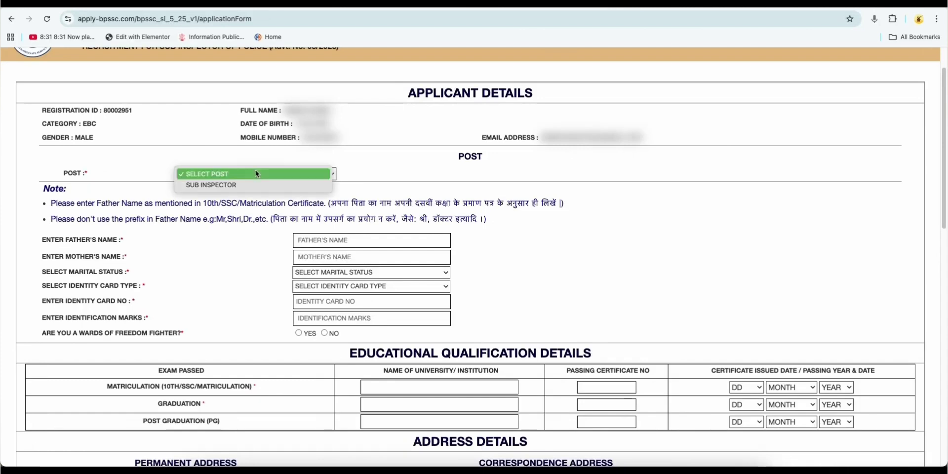
{"action": "left_click", "coordinate": [236, 187]}
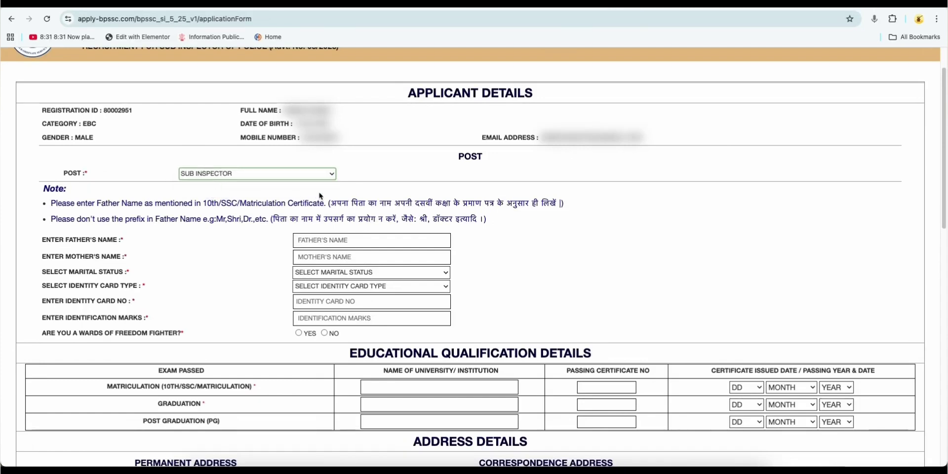
{"action": "left_click_drag", "start_coordinate": [73, 241], "coordinate": [121, 257]}
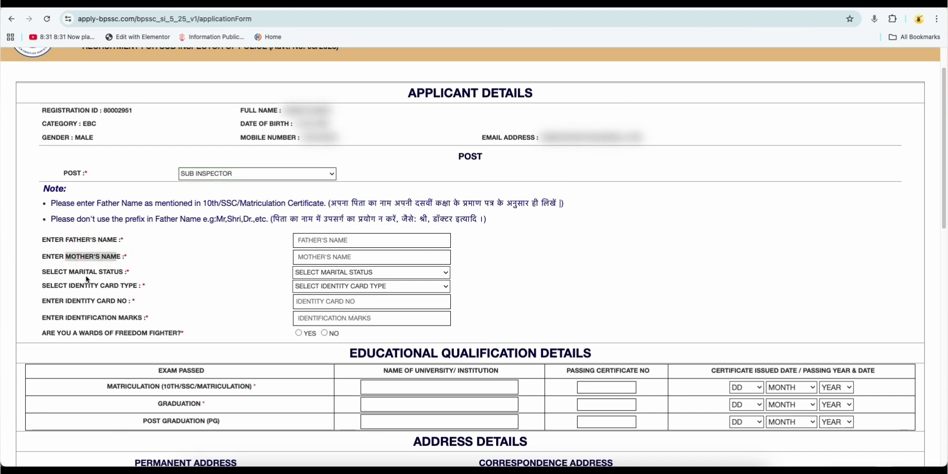
{"action": "left_click", "coordinate": [354, 273]}
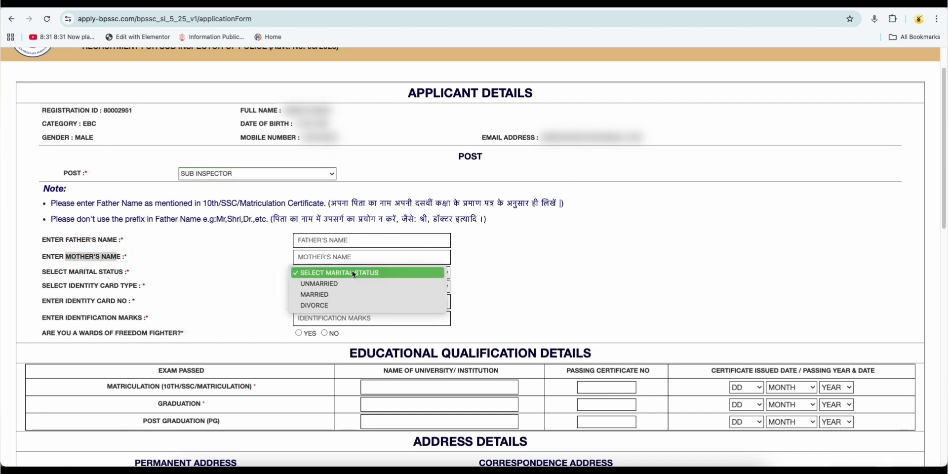
{"action": "left_click", "coordinate": [331, 285]}
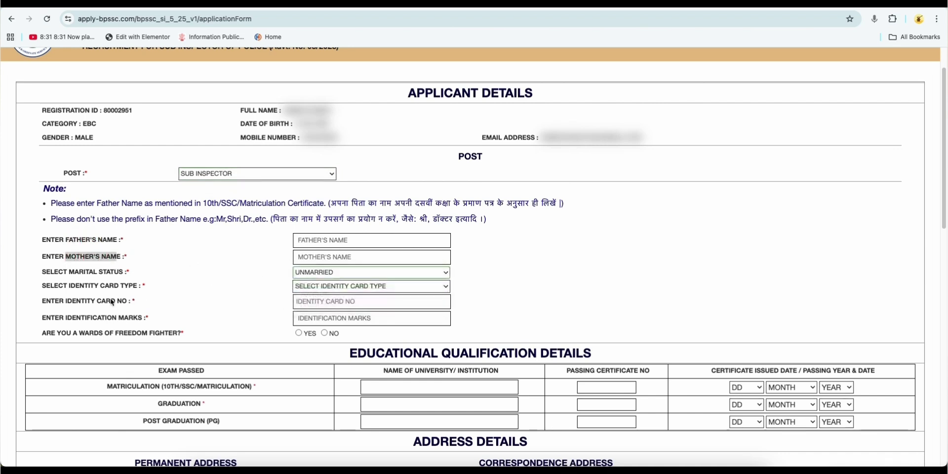
Step: Choose AADHAR CARD as the identity card type and answer NO to the freedom fighter ward question
{"action": "left_click", "coordinate": [377, 291]}
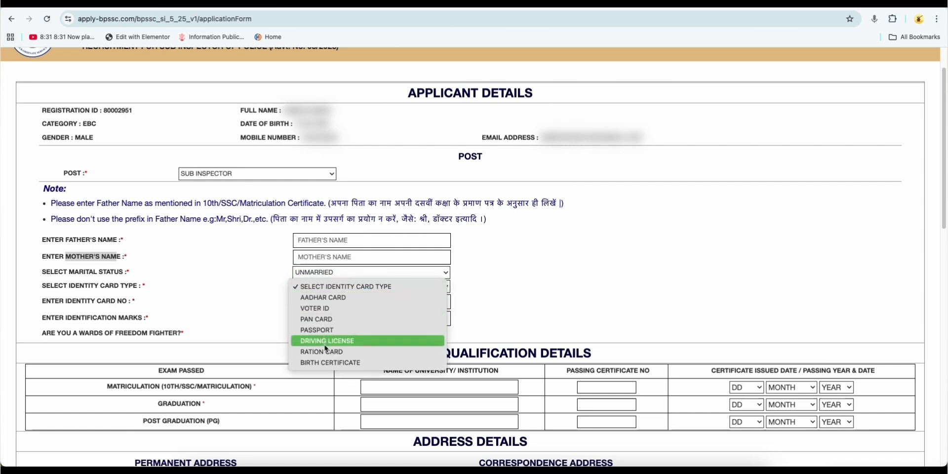
{"action": "left_click", "coordinate": [321, 298]}
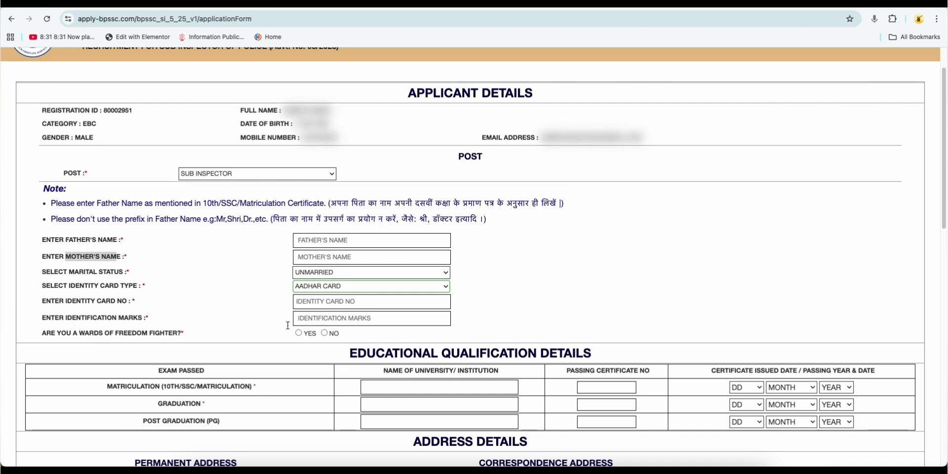
{"action": "double_click", "coordinate": [132, 332]}
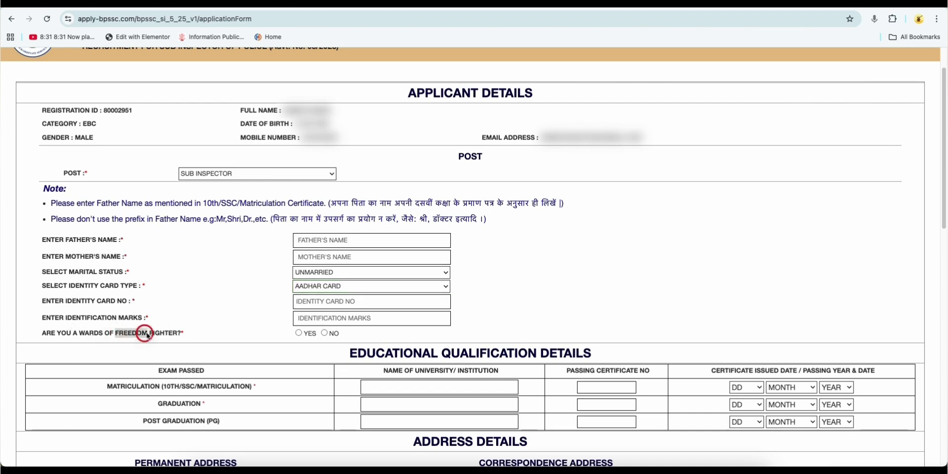
{"action": "left_click", "coordinate": [298, 333]}
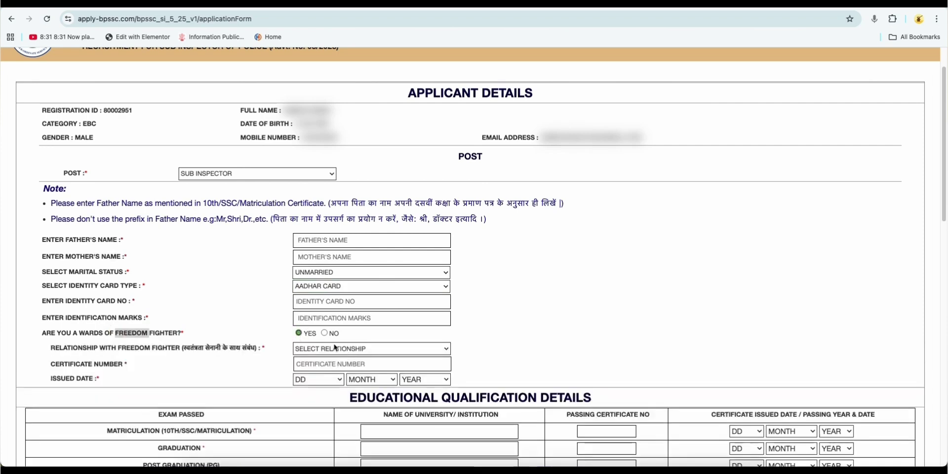
{"action": "left_click", "coordinate": [324, 332]}
Step: Examine the institution, certificate number and passing date fields for matriculation, graduation and post graduation in the educational qualification details
{"action": "scroll", "coordinate": [600, 328], "scroll_direction": "down", "scroll_amount": 3}
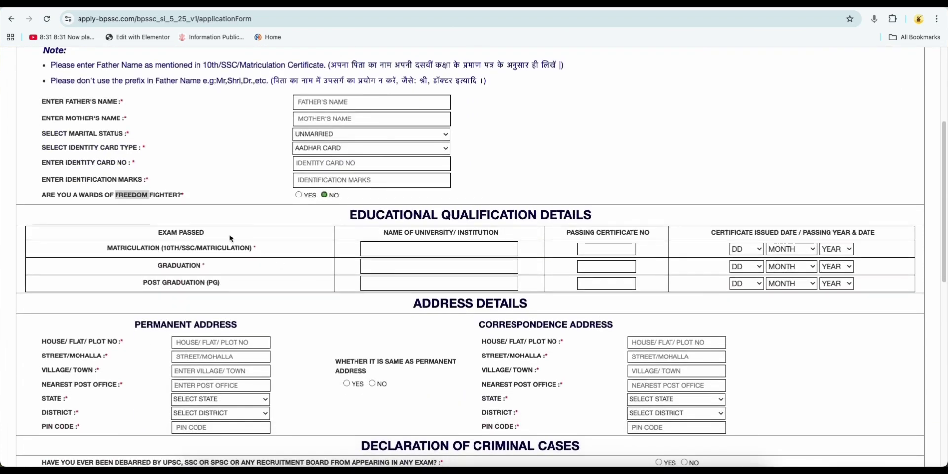
{"action": "left_click_drag", "start_coordinate": [359, 217], "coordinate": [584, 212]}
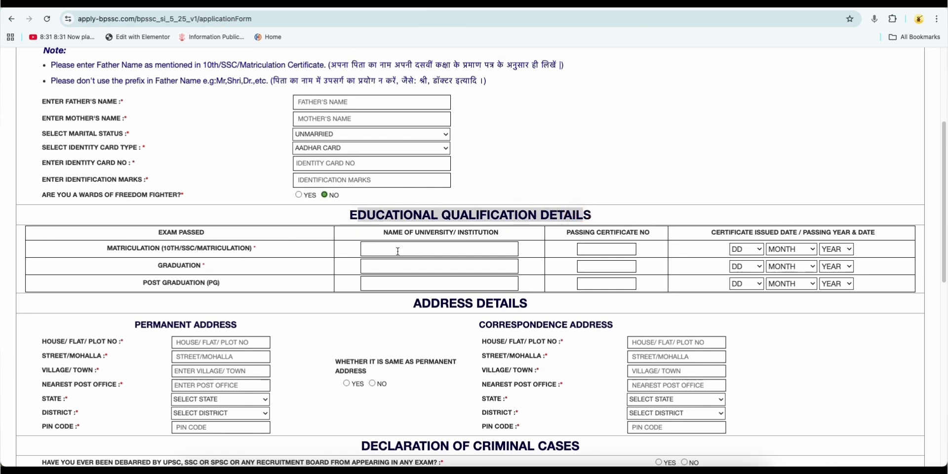
{"action": "left_click_drag", "start_coordinate": [420, 235], "coordinate": [479, 253]}
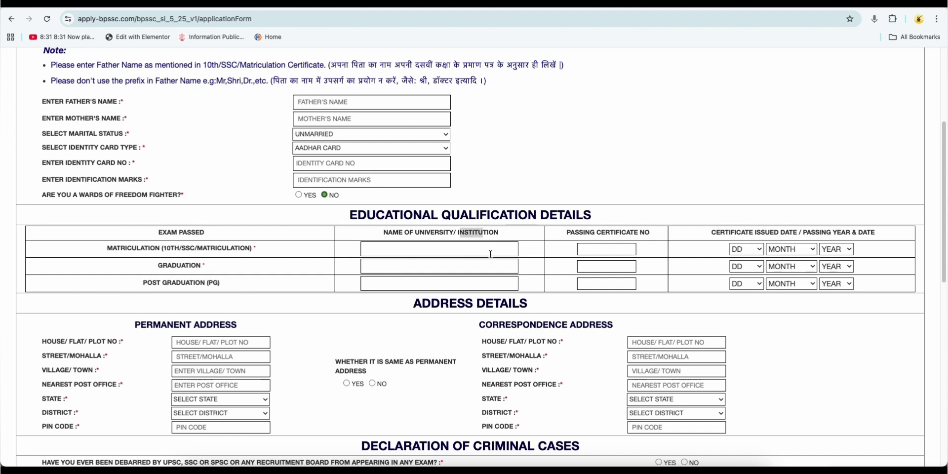
{"action": "left_click_drag", "start_coordinate": [568, 233], "coordinate": [650, 235]}
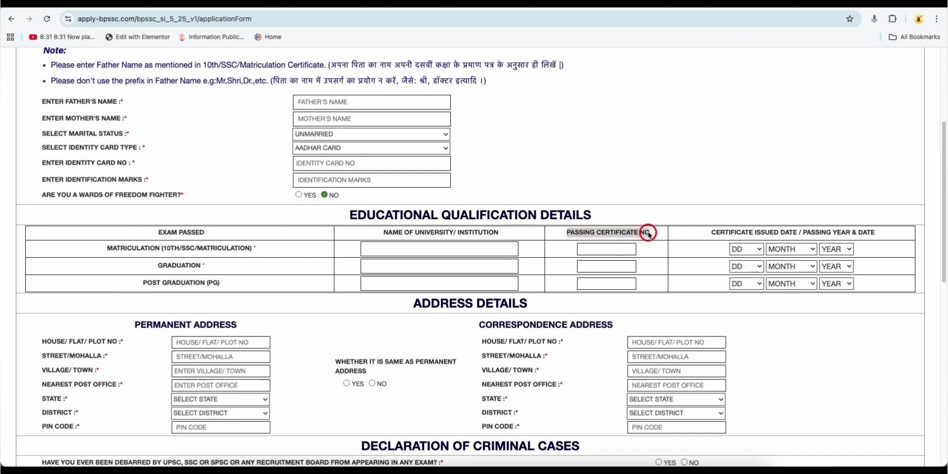
{"action": "left_click_drag", "start_coordinate": [716, 232], "coordinate": [871, 234]}
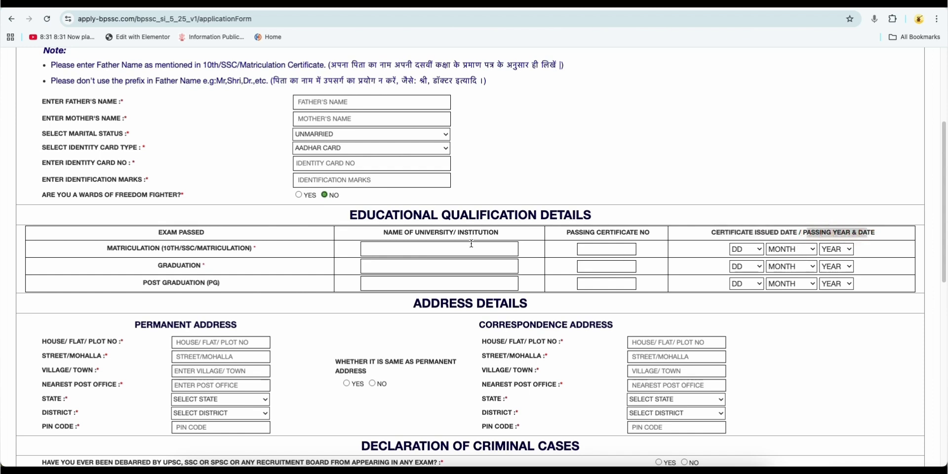
{"action": "left_click_drag", "start_coordinate": [603, 235], "coordinate": [640, 235]}
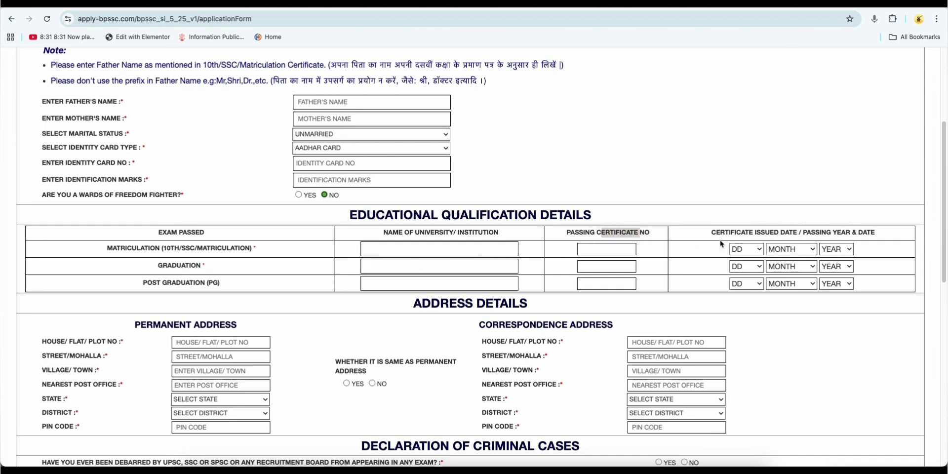
{"action": "left_click_drag", "start_coordinate": [716, 234], "coordinate": [822, 236]}
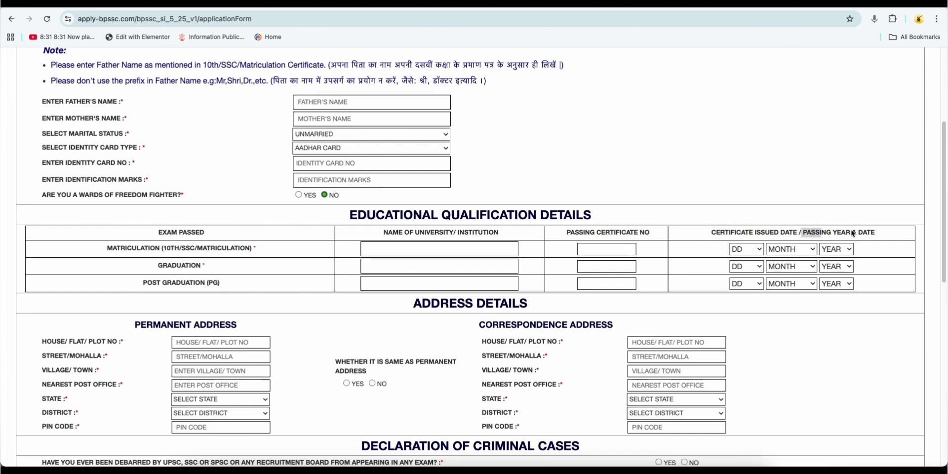
{"action": "left_click", "coordinate": [165, 268]}
{"action": "left_click_drag", "start_coordinate": [567, 233], "coordinate": [650, 234]}
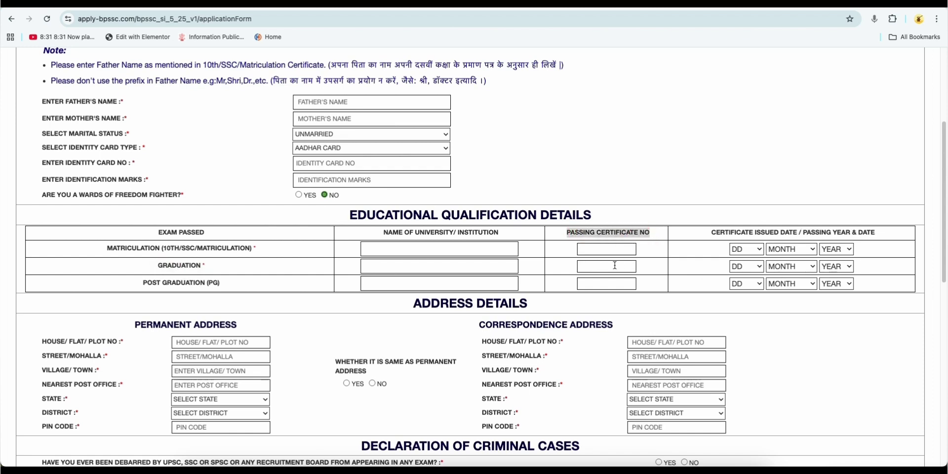
{"action": "left_click_drag", "start_coordinate": [717, 237], "coordinate": [854, 243]}
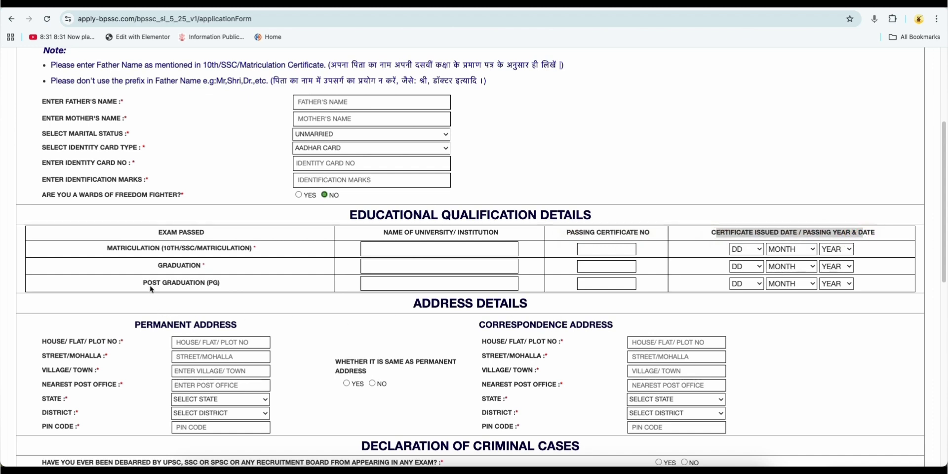
{"action": "left_click_drag", "start_coordinate": [213, 285], "coordinate": [220, 286]}
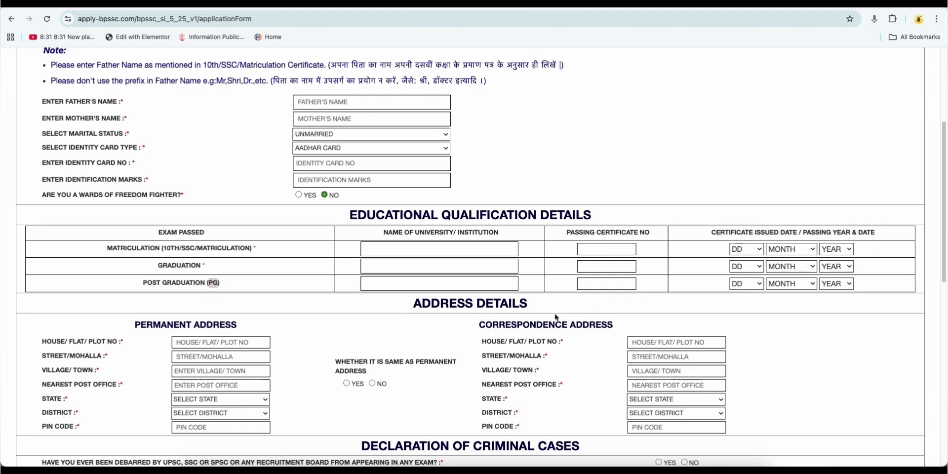
Step: Examine the permanent and correspondence address fields, from house number to PIN code, in the address details
{"action": "scroll", "coordinate": [557, 318], "scroll_direction": "down", "scroll_amount": 3}
{"action": "left_click_drag", "start_coordinate": [414, 222], "coordinate": [520, 220]}
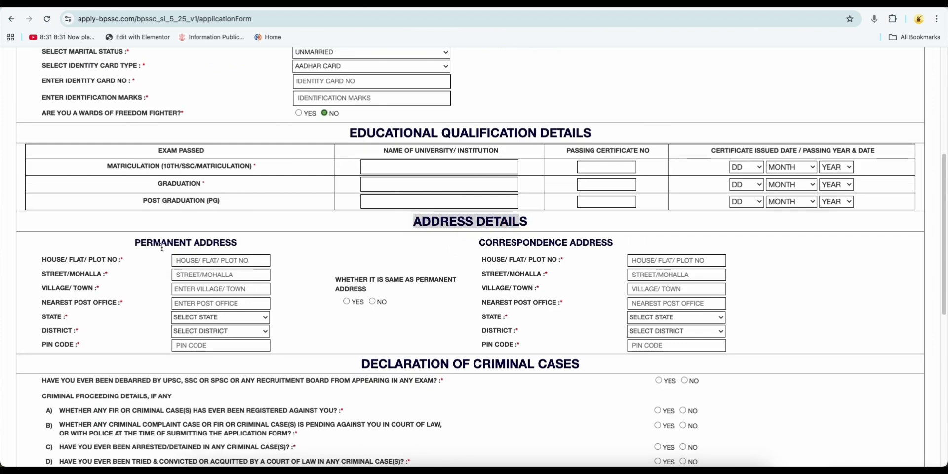
{"action": "left_click_drag", "start_coordinate": [135, 243], "coordinate": [246, 243]}
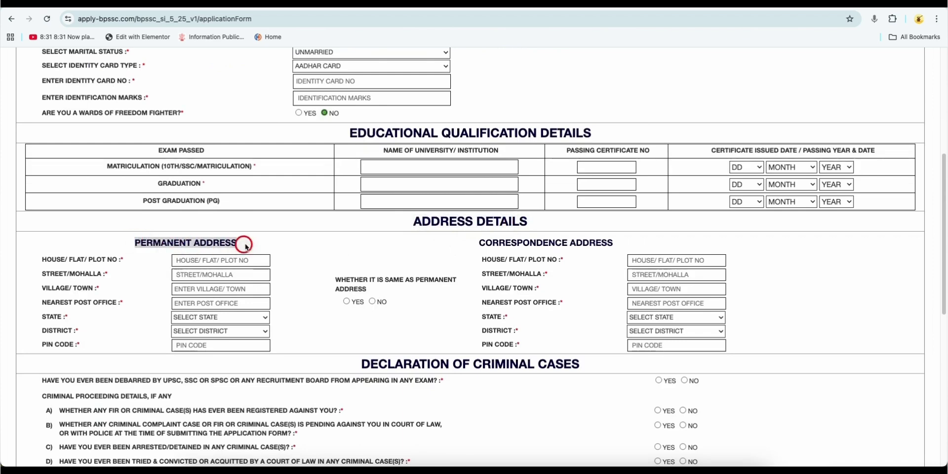
{"action": "left_click", "coordinate": [47, 263]}
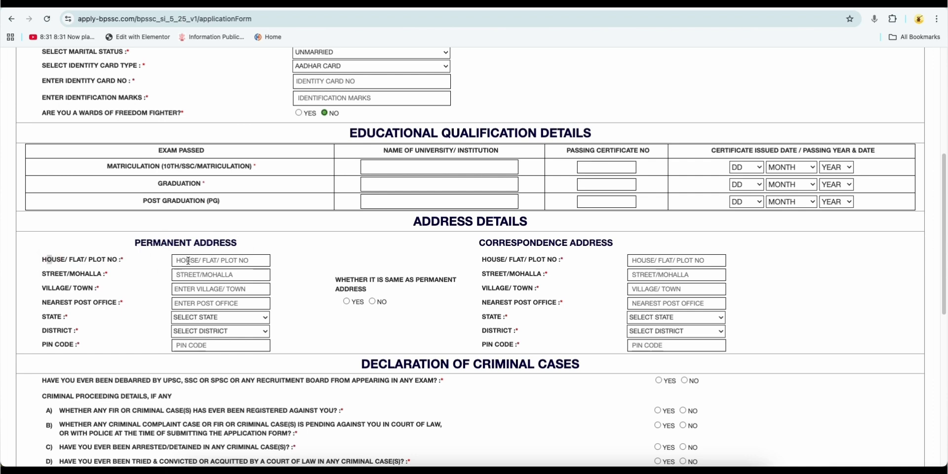
{"action": "left_click_drag", "start_coordinate": [40, 278], "coordinate": [118, 304]}
{"action": "left_click", "coordinate": [56, 318]}
{"action": "left_click_drag", "start_coordinate": [42, 345], "coordinate": [74, 345]}
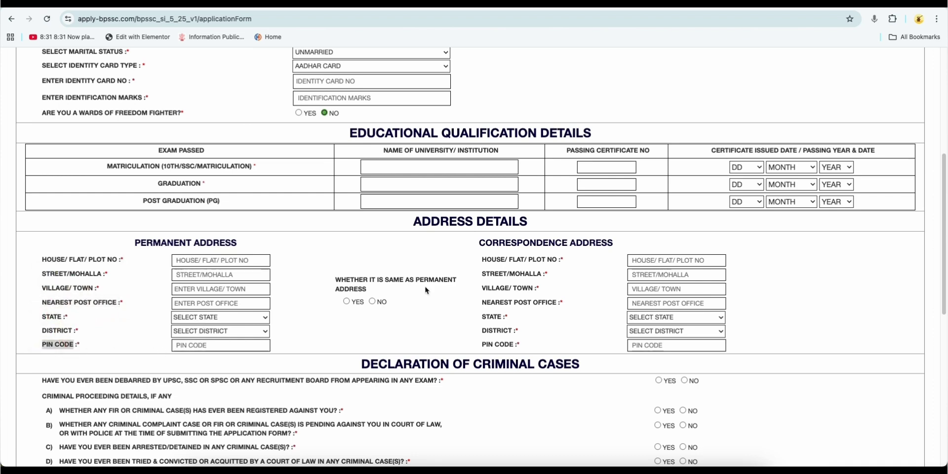
{"action": "left_click_drag", "start_coordinate": [483, 245], "coordinate": [611, 245]}
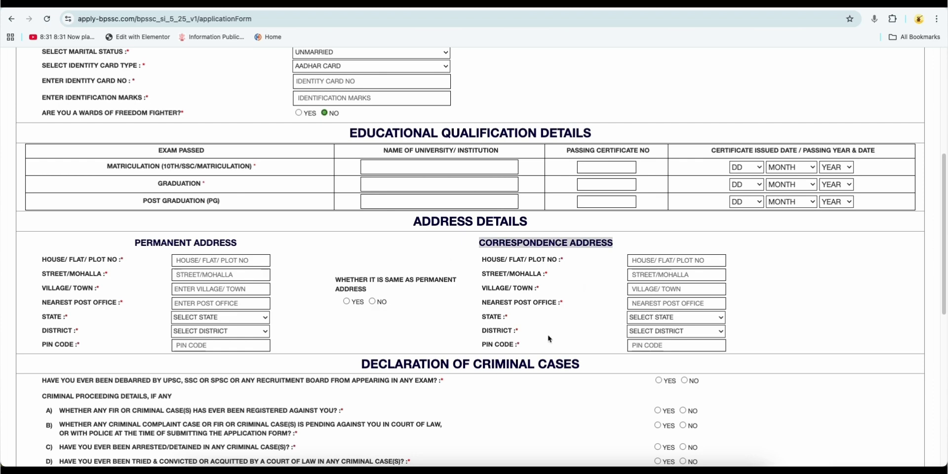
Step: Check the debarment reference fields in the declaration of criminal cases and answer NO to the debarment question
{"action": "scroll", "coordinate": [470, 287], "scroll_direction": "down", "scroll_amount": 5}
{"action": "left_click_drag", "start_coordinate": [366, 200], "coordinate": [432, 198]}
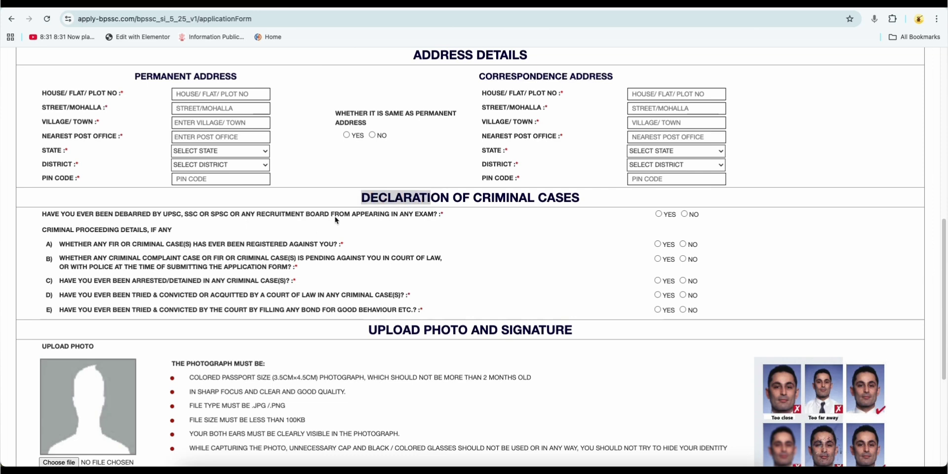
{"action": "left_click_drag", "start_coordinate": [118, 218], "coordinate": [150, 219]}
{"action": "left_click", "coordinate": [660, 214]}
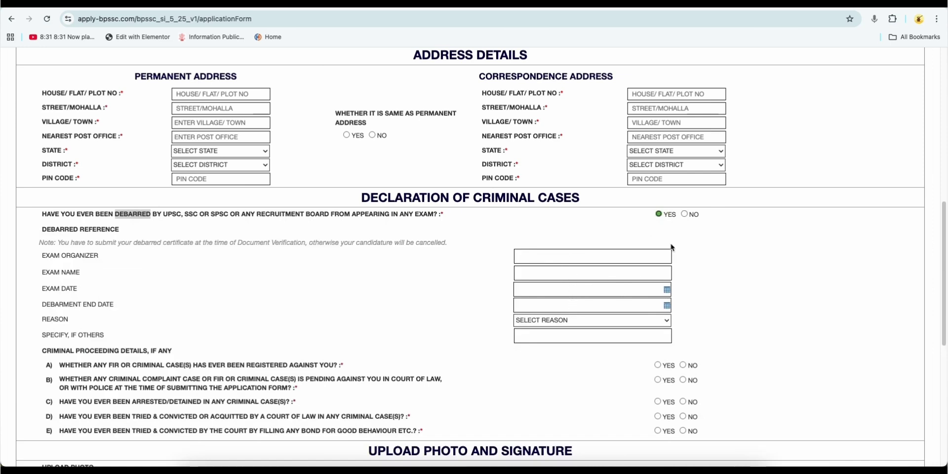
{"action": "left_click", "coordinate": [685, 215]}
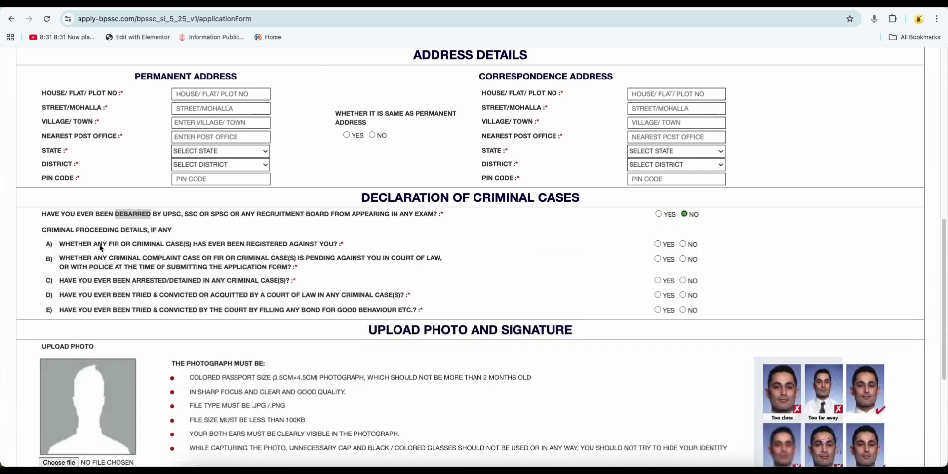
Step: Answer NO to criminal proceeding questions A, B and C on registered cases, pending cases and arrest or detention
{"action": "left_click_drag", "start_coordinate": [137, 248], "coordinate": [214, 249]}
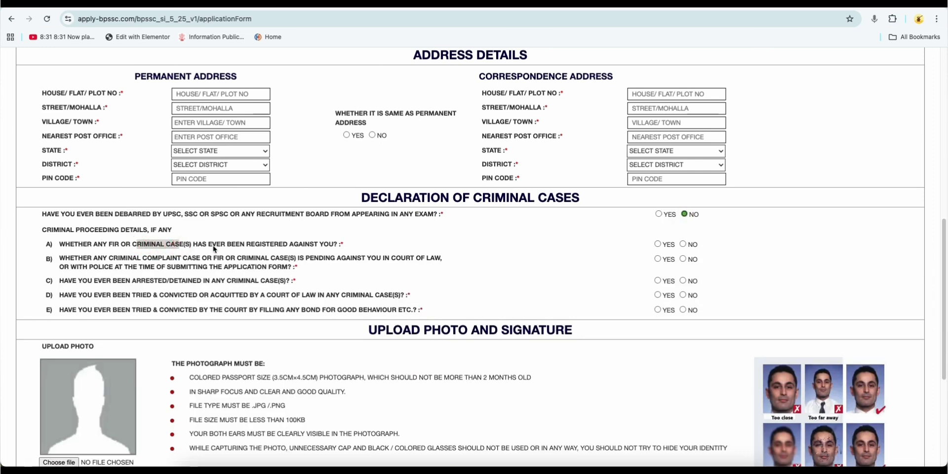
{"action": "left_click", "coordinate": [682, 244]}
{"action": "left_click_drag", "start_coordinate": [299, 259], "coordinate": [337, 259]}
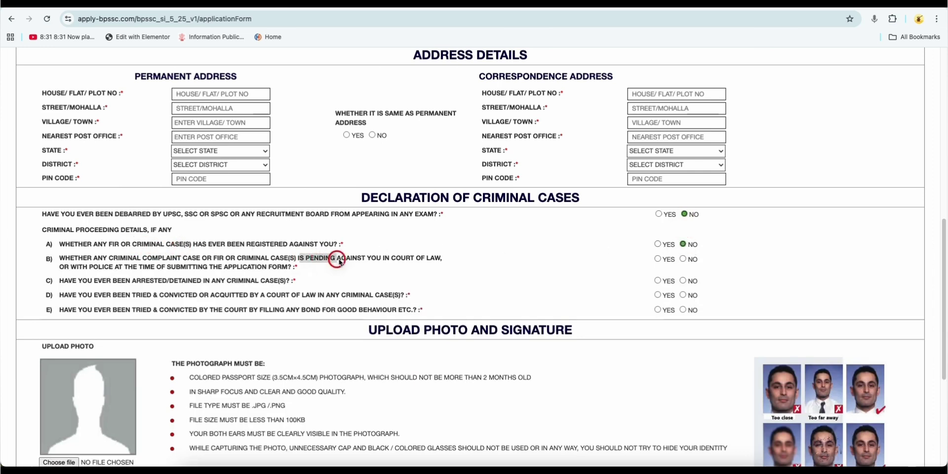
{"action": "left_click", "coordinate": [684, 260]}
{"action": "left_click_drag", "start_coordinate": [133, 281], "coordinate": [168, 285]}
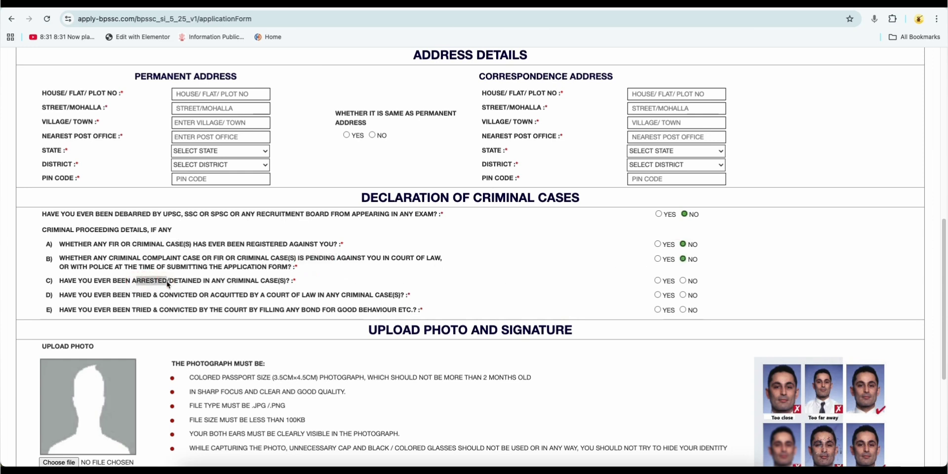
{"action": "left_click", "coordinate": [684, 281]}
Step: Answer NO to criminal proceeding questions D and E on trial and conviction or acquittal and on good behaviour bonds
{"action": "left_click", "coordinate": [345, 297]}
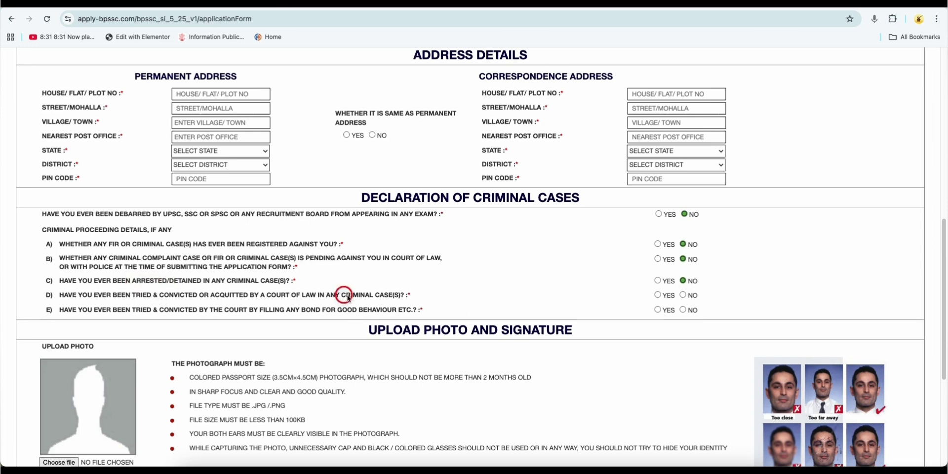
{"action": "left_click", "coordinate": [276, 298]}
{"action": "left_click", "coordinate": [683, 296]}
{"action": "double_click", "coordinate": [138, 311]}
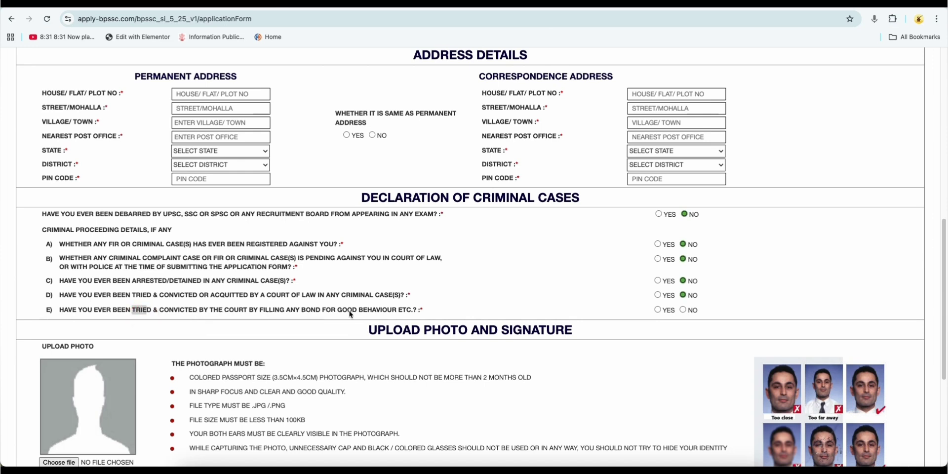
{"action": "left_click_drag", "start_coordinate": [359, 311], "coordinate": [506, 317]}
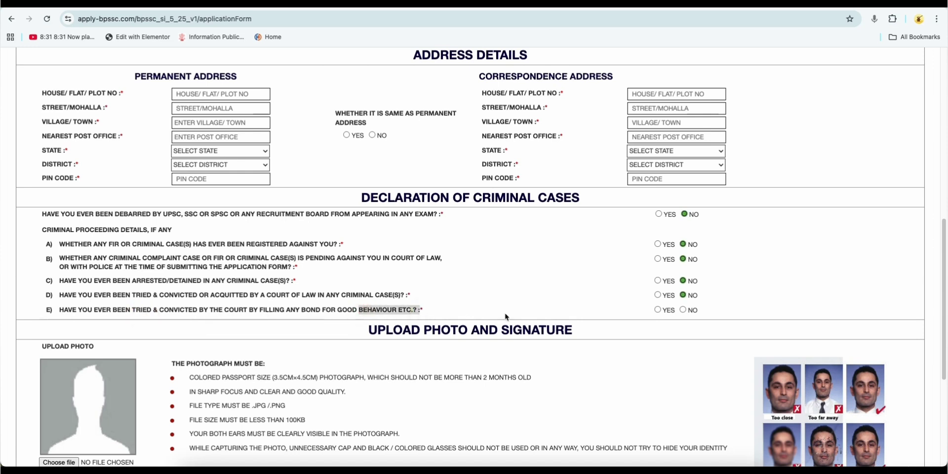
{"action": "left_click", "coordinate": [683, 310]}
Step: Examine the photograph requirements on passport size, photo age, file type, file size and appearance in the photo and signature upload section
{"action": "scroll", "coordinate": [546, 349], "scroll_direction": "down", "scroll_amount": 1}
{"action": "scroll", "coordinate": [549, 350], "scroll_direction": "down", "scroll_amount": 2}
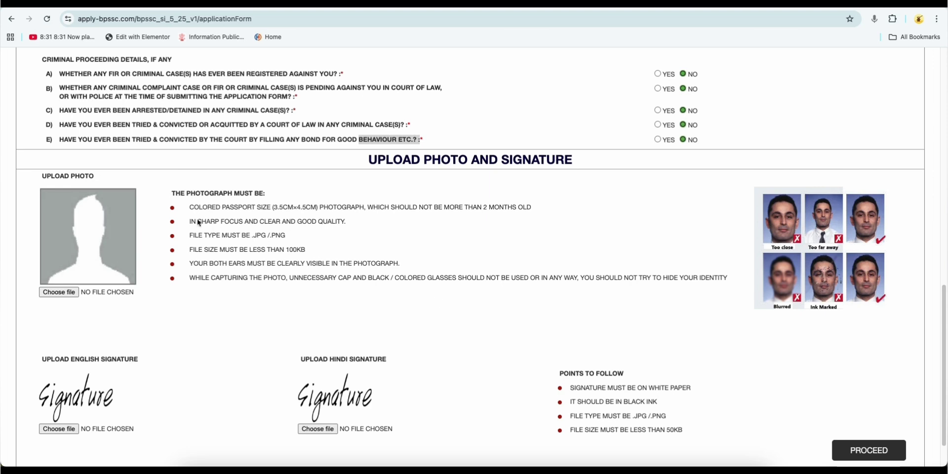
{"action": "left_click_drag", "start_coordinate": [192, 210], "coordinate": [271, 210]}
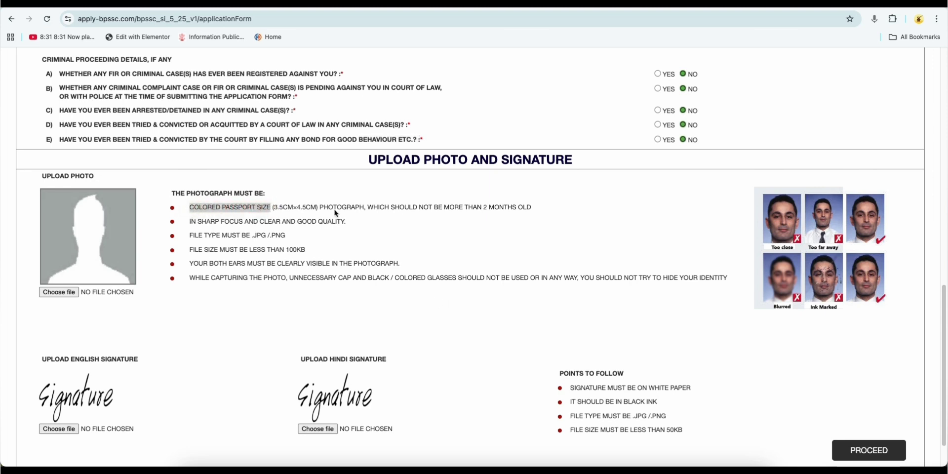
{"action": "double_click", "coordinate": [484, 209]}
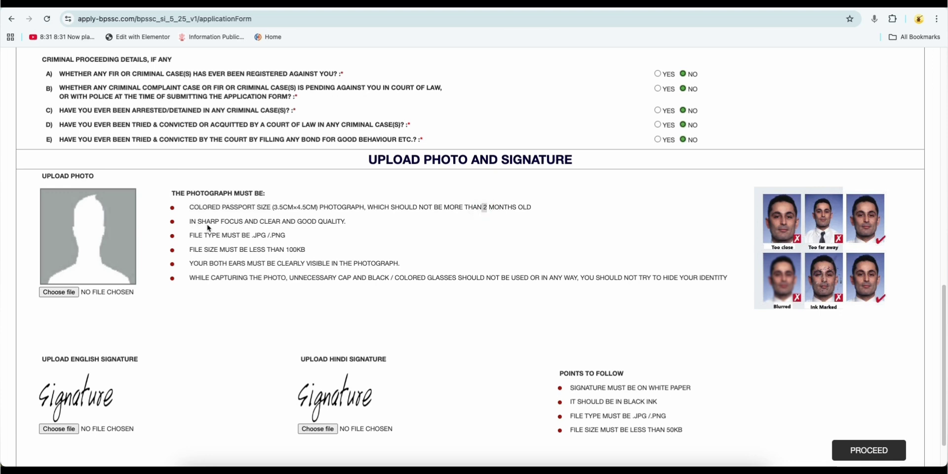
{"action": "left_click", "coordinate": [255, 238]}
{"action": "double_click", "coordinate": [270, 236]}
{"action": "left_click_drag", "start_coordinate": [288, 251], "coordinate": [304, 252]}
{"action": "left_click", "coordinate": [270, 284]}
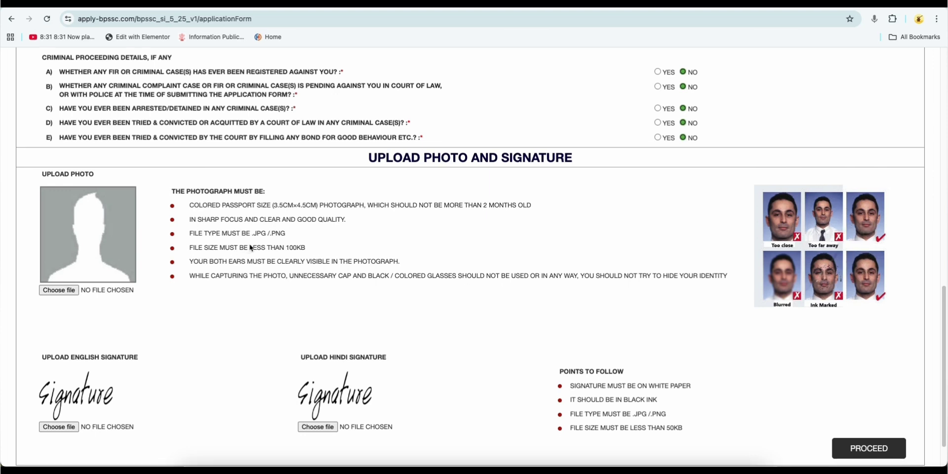
Step: Search the web for imresizer in a new browser tab and open the imresizer.com photo resizer
{"action": "key", "text": "ctrl+t"}
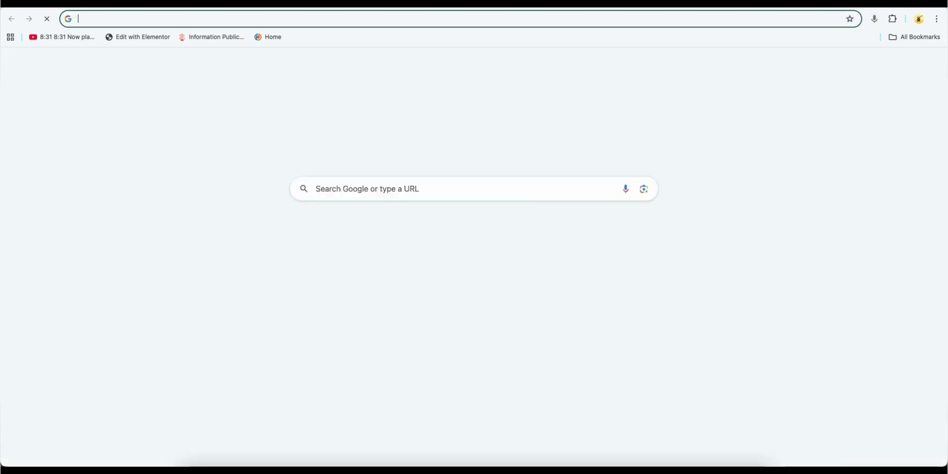
{"action": "type", "text": "i"}
{"action": "type", "text": "mresizer.com"}
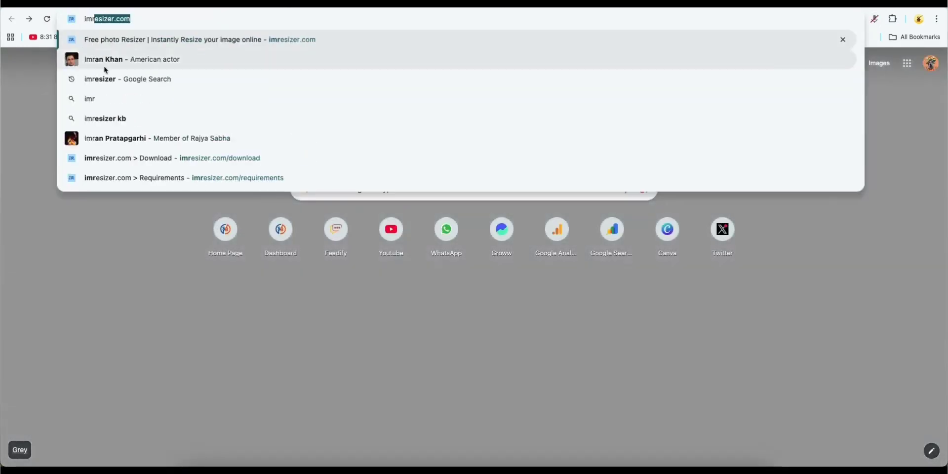
{"action": "left_click", "coordinate": [103, 79]}
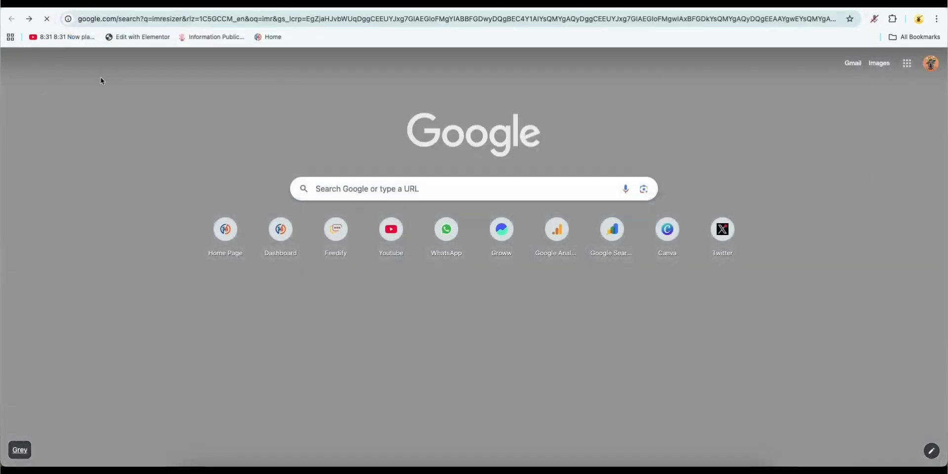
{"action": "left_click", "coordinate": [160, 148]}
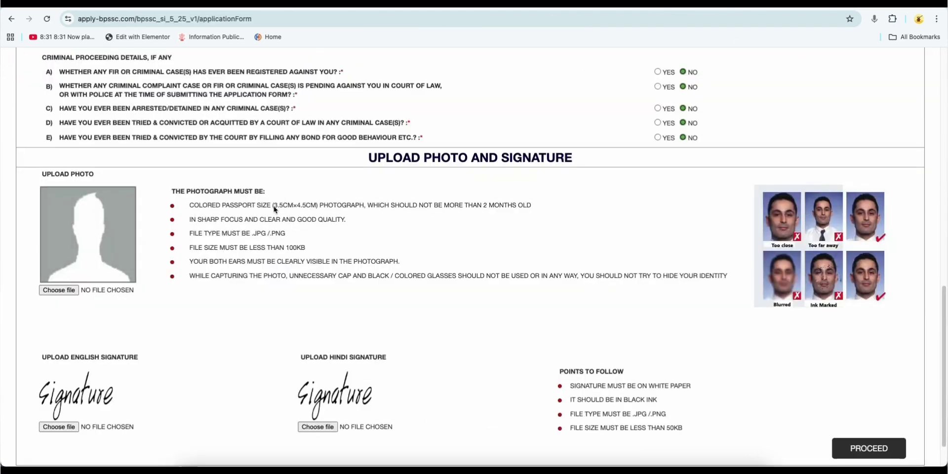
Step: Check the required photo dimensions in the application form and upload the applicant's photo to the photo resizer
{"action": "left_click_drag", "start_coordinate": [273, 207], "coordinate": [320, 207]}
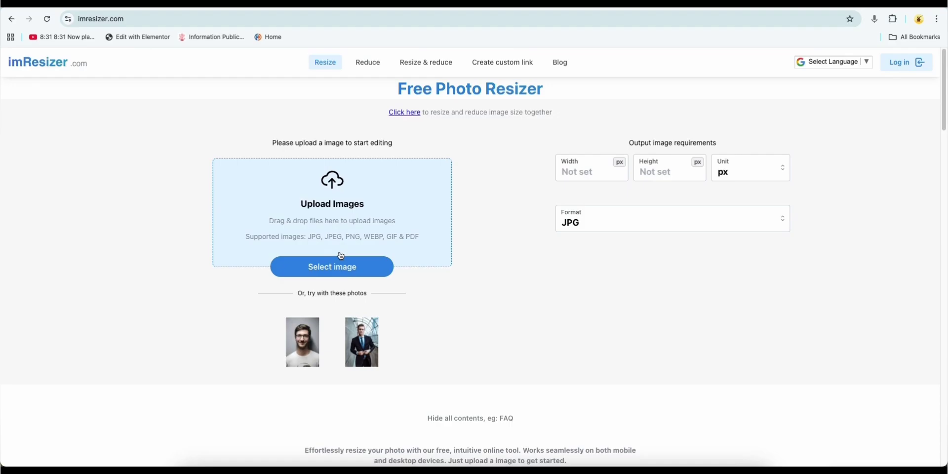
{"action": "left_click", "coordinate": [340, 261]}
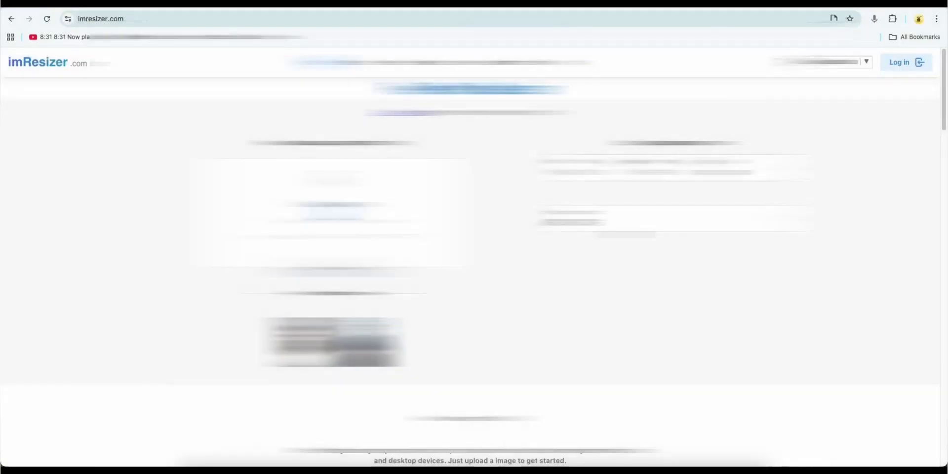
{"action": "left_click", "coordinate": [583, 172]}
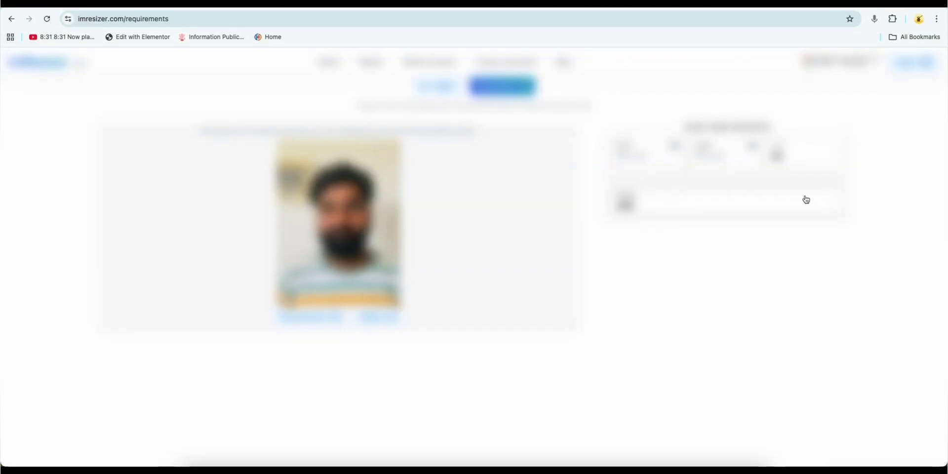
Step: Set the output image size to 3.5 cm wide by 4.5 cm high and download the resized photo as JPG
{"action": "left_click", "coordinate": [790, 158]}
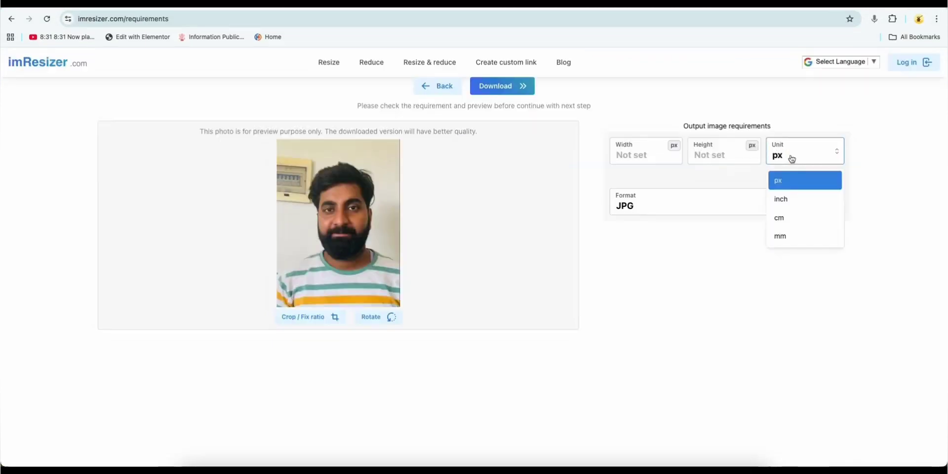
{"action": "left_click", "coordinate": [792, 217]}
{"action": "left_click", "coordinate": [643, 156]}
{"action": "type", "text": "305"}
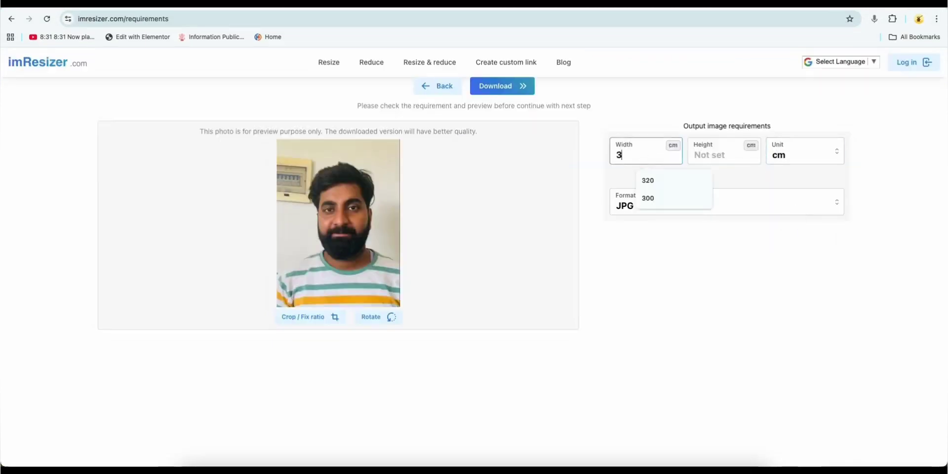
{"action": "key", "text": "BackSpace"}
{"action": "key", "text": "BackSpace"}
{"action": "key", "text": "BackSpace"}
{"action": "type", "text": "3.5"}
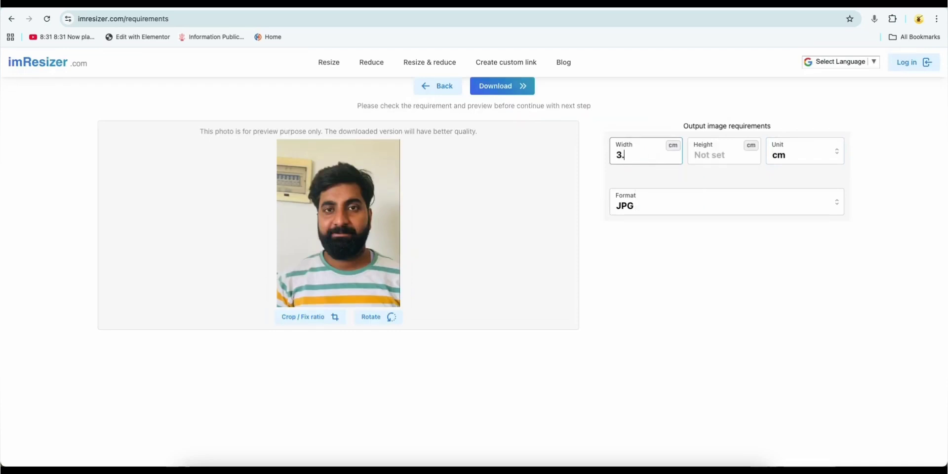
{"action": "left_click", "coordinate": [703, 161]}
{"action": "type", "text": "4.5"}
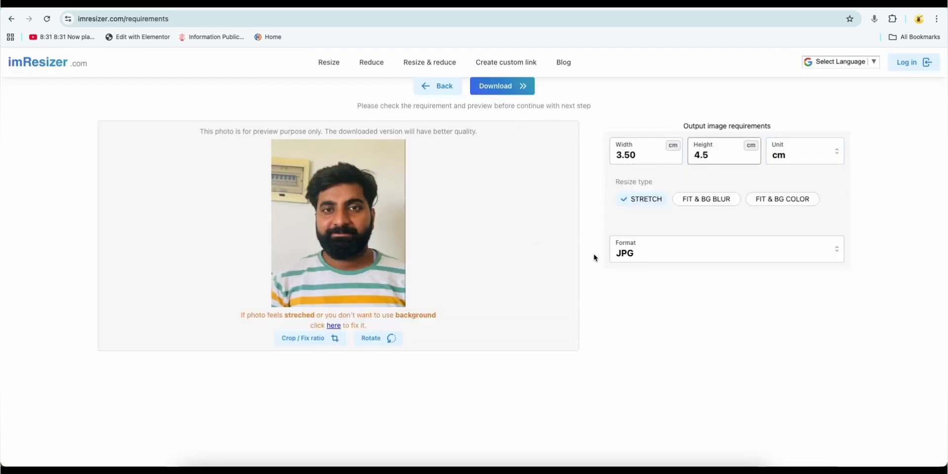
{"action": "left_click", "coordinate": [507, 94]}
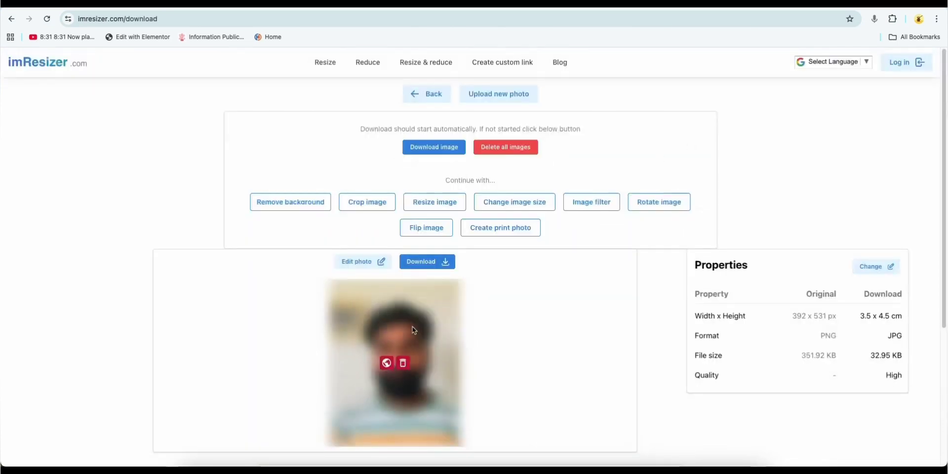
{"action": "left_click", "coordinate": [435, 148]}
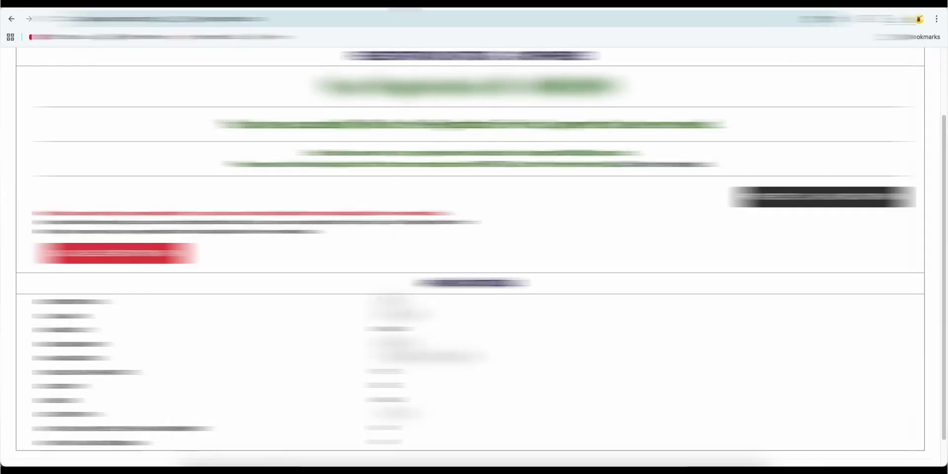
Step: Examine the English and Hindi signature uploads in the application form and the signature rules on paper, ink, file type and file size
{"action": "scroll", "coordinate": [470, 257], "scroll_direction": "down", "scroll_amount": 10}
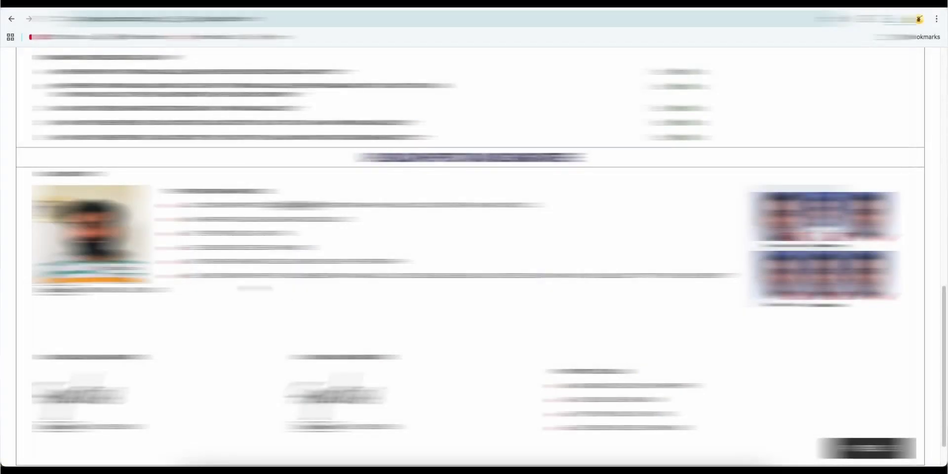
{"action": "scroll", "coordinate": [470, 257], "scroll_direction": "down", "scroll_amount": 2}
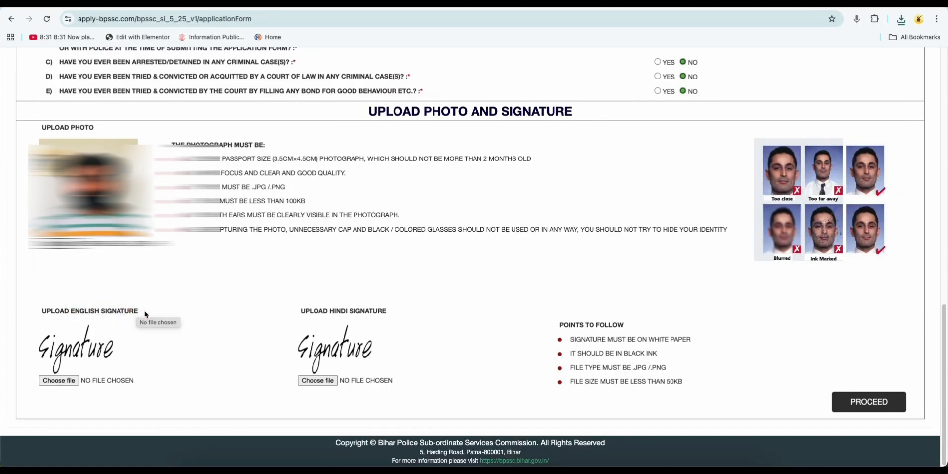
{"action": "double_click", "coordinate": [341, 314]}
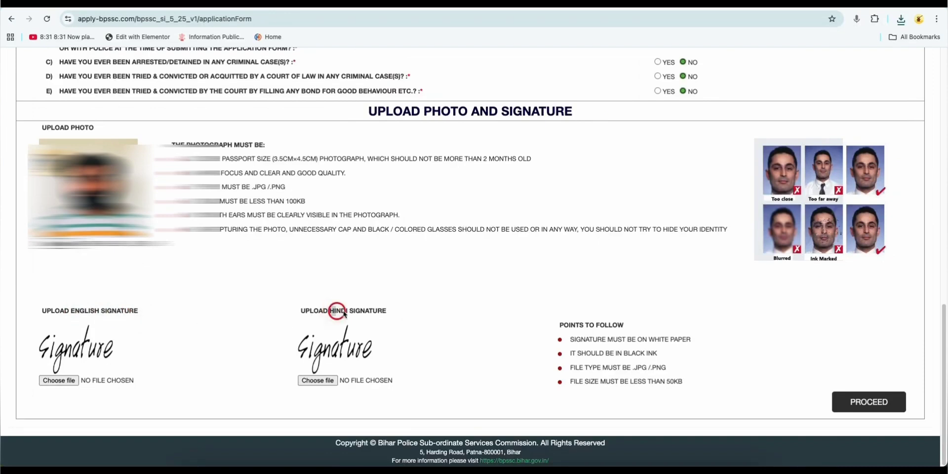
{"action": "left_click_drag", "start_coordinate": [342, 314], "coordinate": [383, 316]}
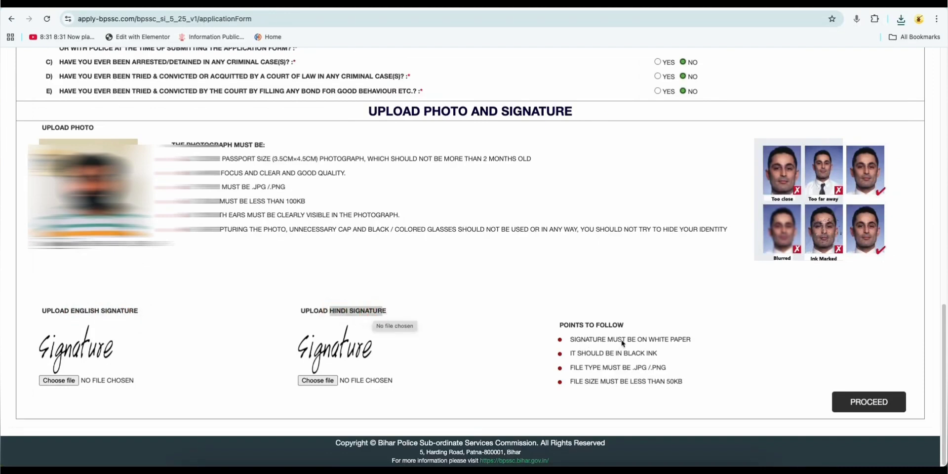
{"action": "left_click_drag", "start_coordinate": [656, 341], "coordinate": [700, 340]}
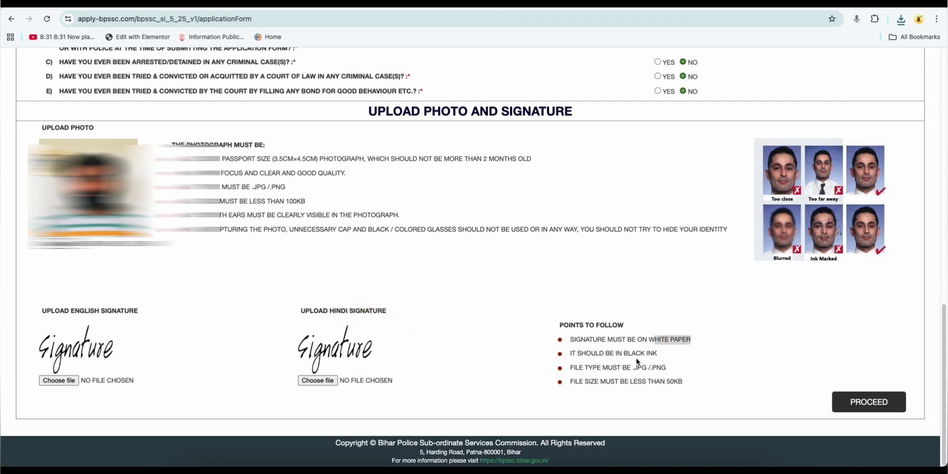
{"action": "left_click", "coordinate": [656, 355]}
{"action": "left_click_drag", "start_coordinate": [637, 370], "coordinate": [663, 369]}
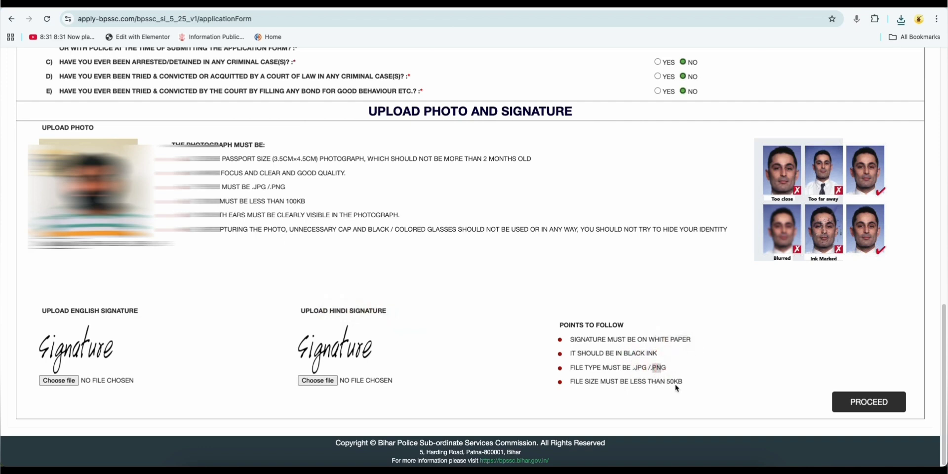
{"action": "left_click", "coordinate": [679, 384]}
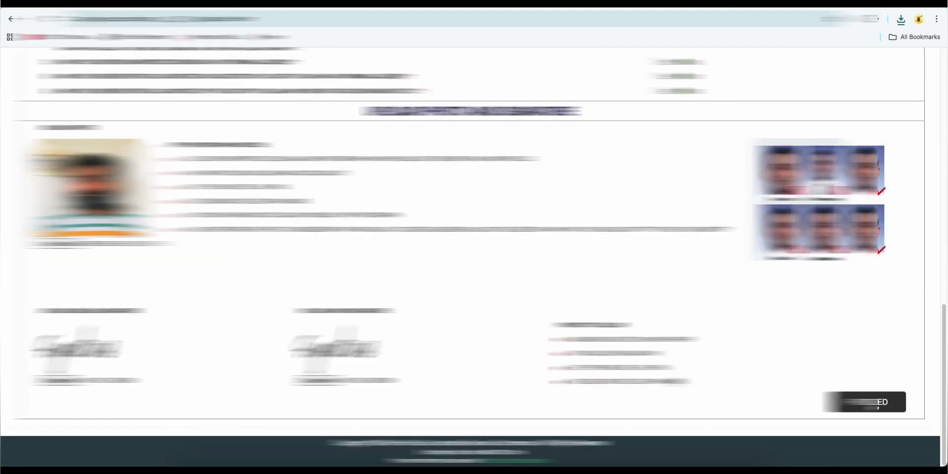
Step: Review the filled-in application details from the beginning of the page, starting with the personal details
{"action": "scroll", "coordinate": [474, 257], "scroll_direction": "up", "scroll_amount": 15}
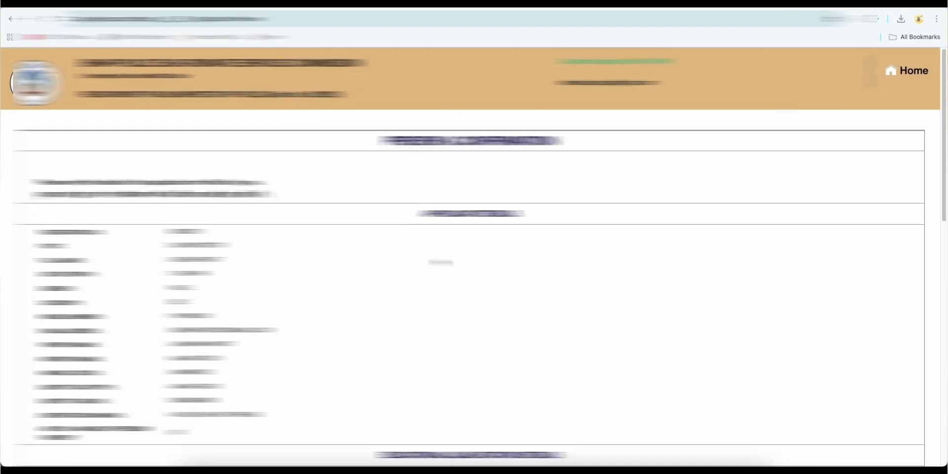
{"action": "scroll", "coordinate": [441, 262], "scroll_direction": "down", "scroll_amount": 2}
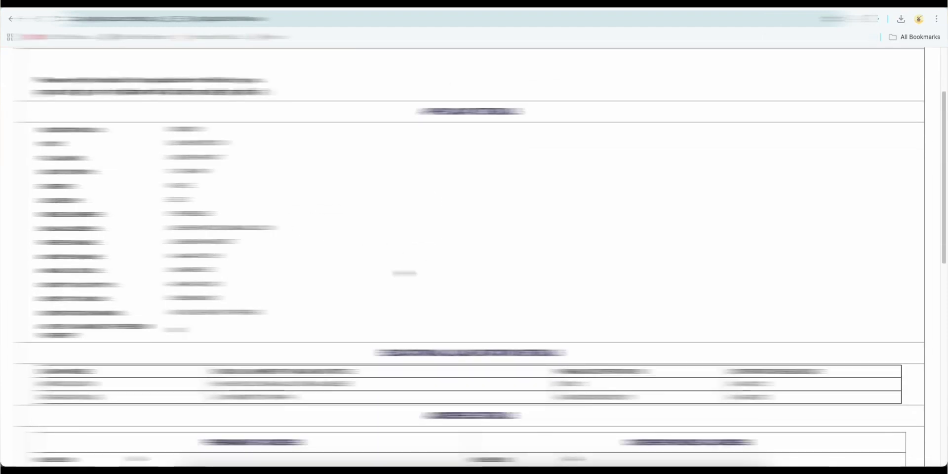